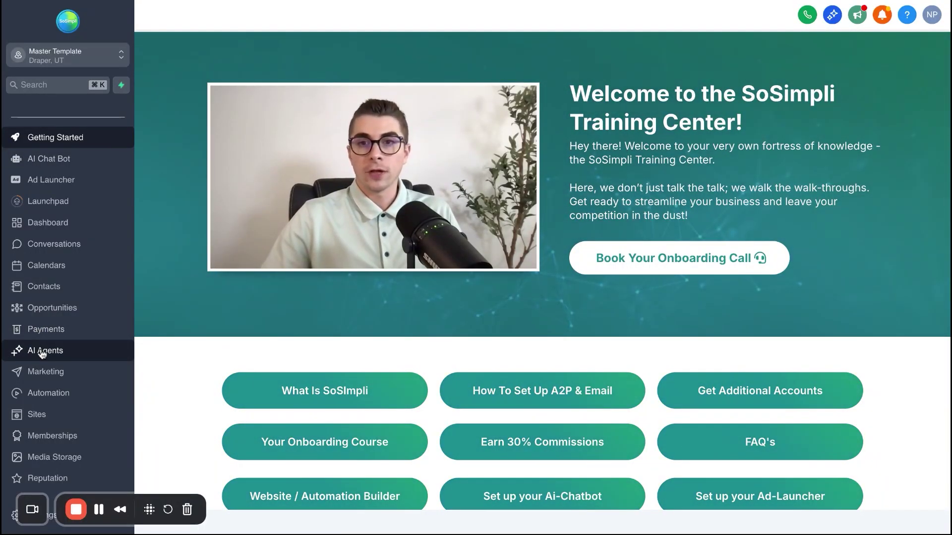
- Show the Voice AI agent list with the inbound agents Karla and Sam
{"action": "left_click", "coordinate": [42, 352]}
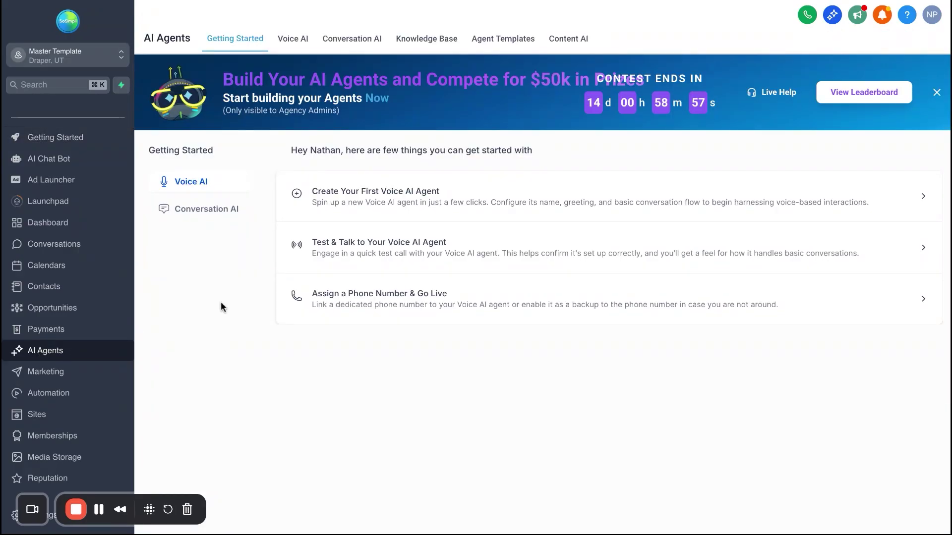
{"action": "left_click", "coordinate": [301, 39]}
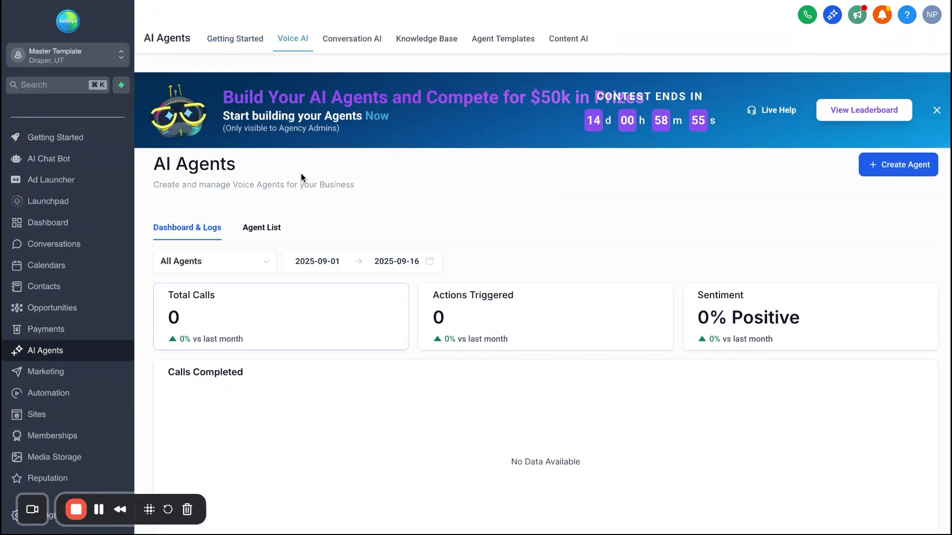
{"action": "left_click", "coordinate": [271, 227]}
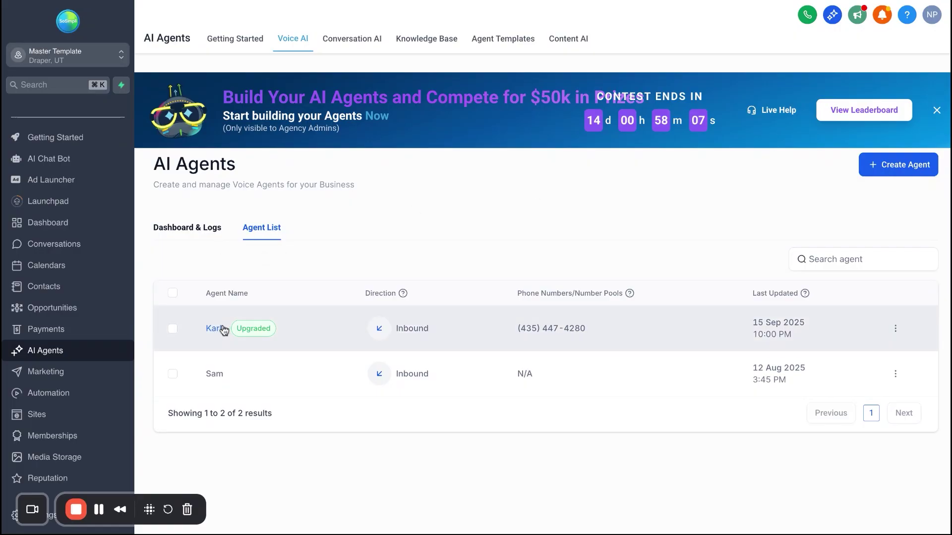
- Open Karla's settings, review the Master Template business name, and move to Agent Goals
{"action": "left_click", "coordinate": [213, 328]}
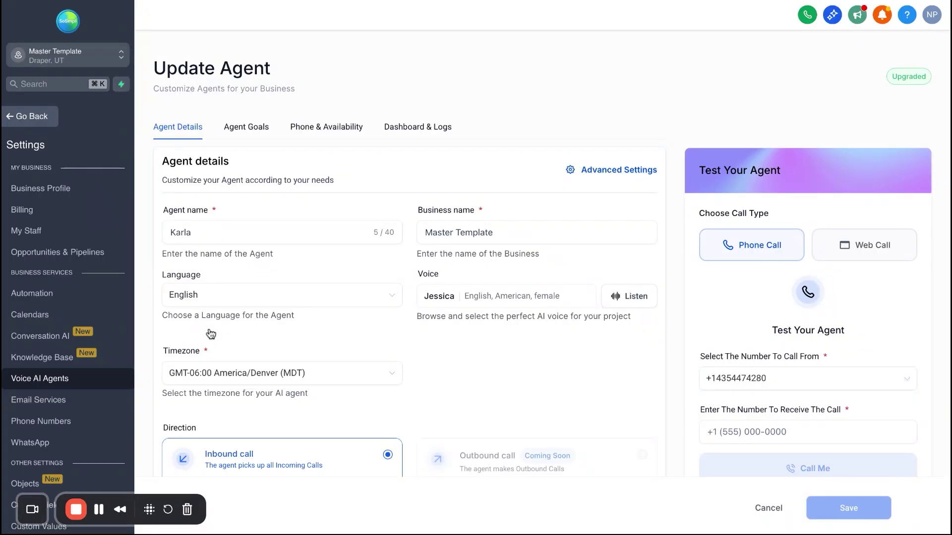
{"action": "scroll", "coordinate": [552, 251], "scroll_direction": "down", "scroll_amount": 3}
{"action": "scroll", "coordinate": [551, 251], "scroll_direction": "up", "scroll_amount": 2}
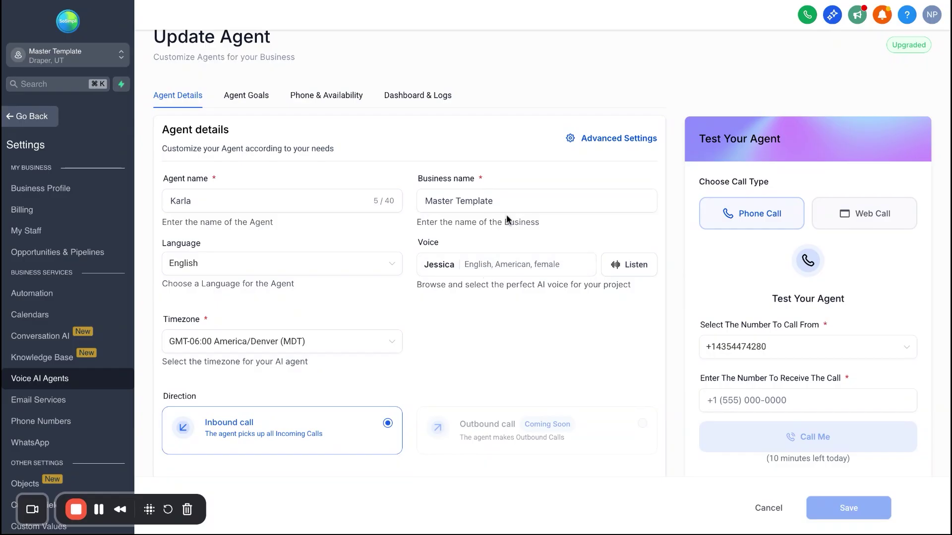
{"action": "left_click", "coordinate": [495, 202]}
{"action": "triple_click", "coordinate": [501, 201]}
{"action": "left_click", "coordinate": [530, 356]}
{"action": "left_click", "coordinate": [486, 200]}
{"action": "left_click", "coordinate": [244, 98]}
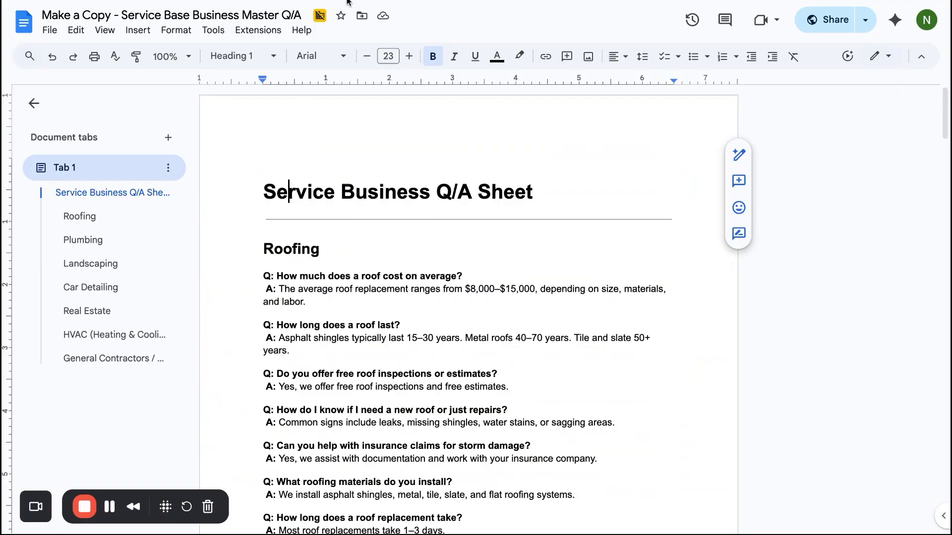
{"action": "scroll", "coordinate": [378, 334], "scroll_direction": "down", "scroll_amount": 9}
{"action": "scroll", "coordinate": [379, 323], "scroll_direction": "up", "scroll_amount": 7}
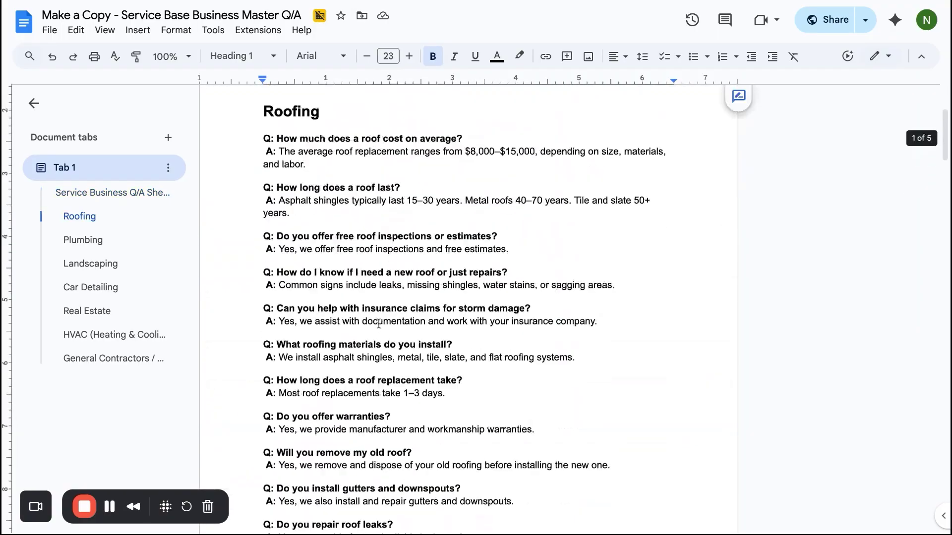
{"action": "scroll", "coordinate": [378, 323], "scroll_direction": "down", "scroll_amount": 2}
{"action": "scroll", "coordinate": [379, 323], "scroll_direction": "up", "scroll_amount": 2}
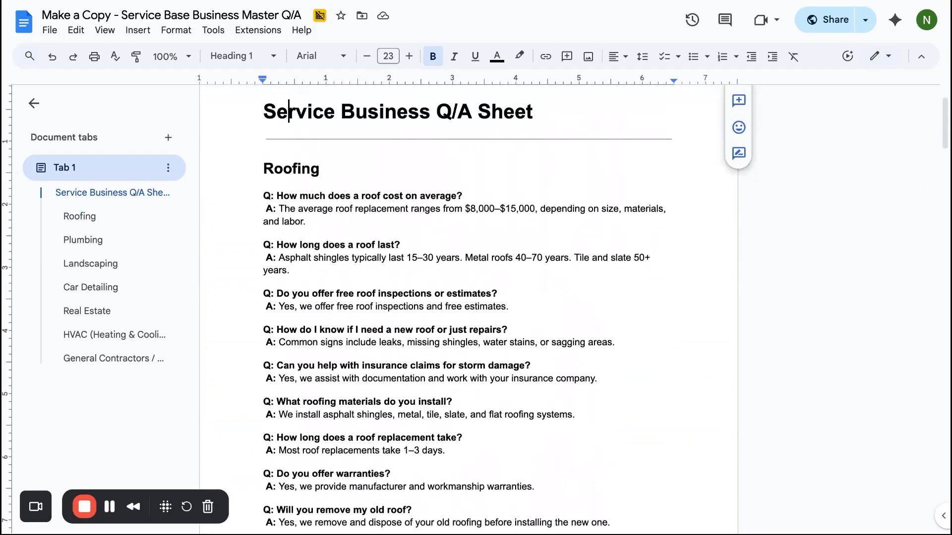
{"action": "scroll", "coordinate": [378, 323], "scroll_direction": "down", "scroll_amount": 6}
{"action": "scroll", "coordinate": [378, 323], "scroll_direction": "down", "scroll_amount": 8}
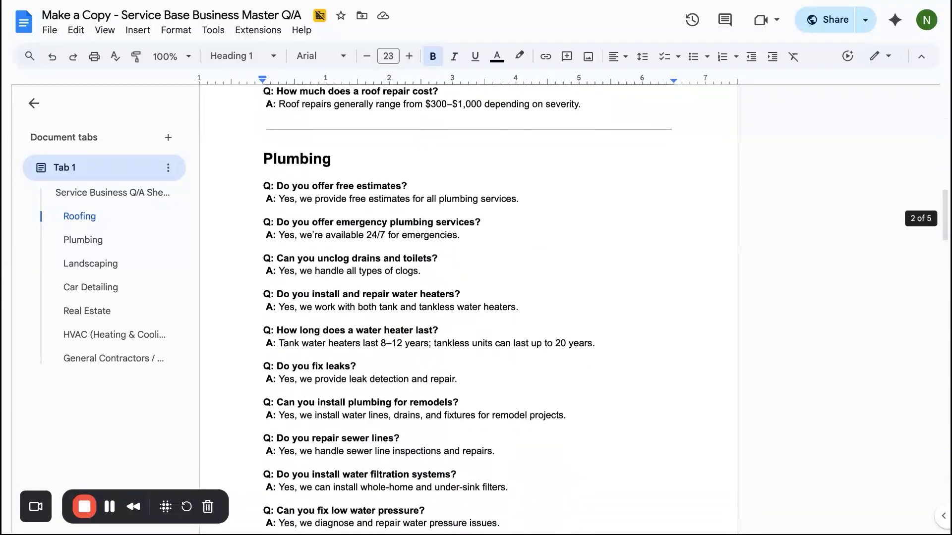
{"action": "scroll", "coordinate": [378, 324], "scroll_direction": "down", "scroll_amount": 13}
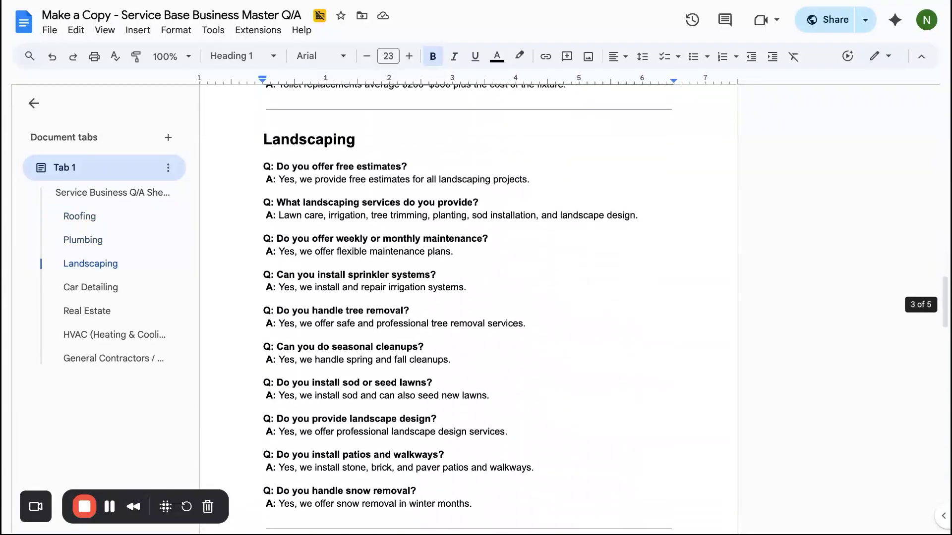
{"action": "scroll", "coordinate": [378, 323], "scroll_direction": "down", "scroll_amount": 15}
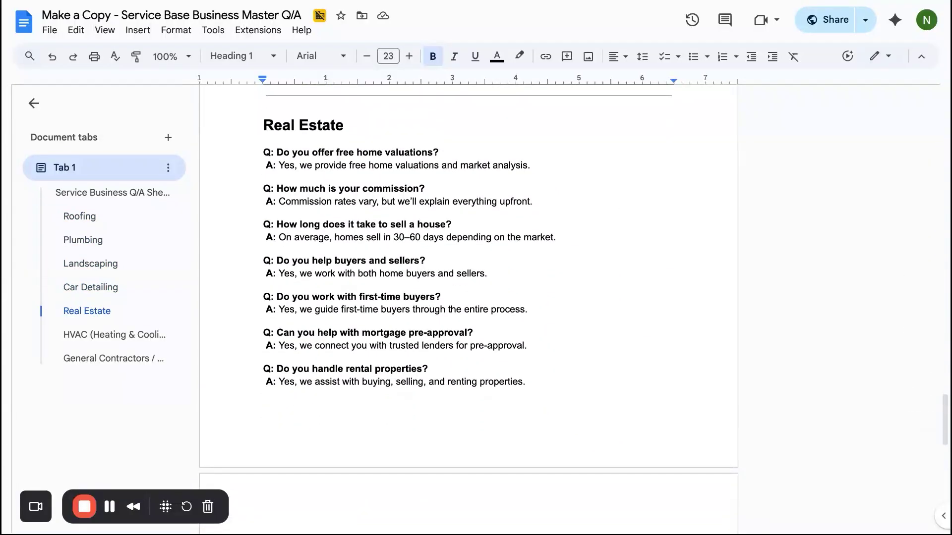
{"action": "scroll", "coordinate": [468, 307], "scroll_direction": "down", "scroll_amount": 7}
{"action": "scroll", "coordinate": [468, 308], "scroll_direction": "down", "scroll_amount": 3}
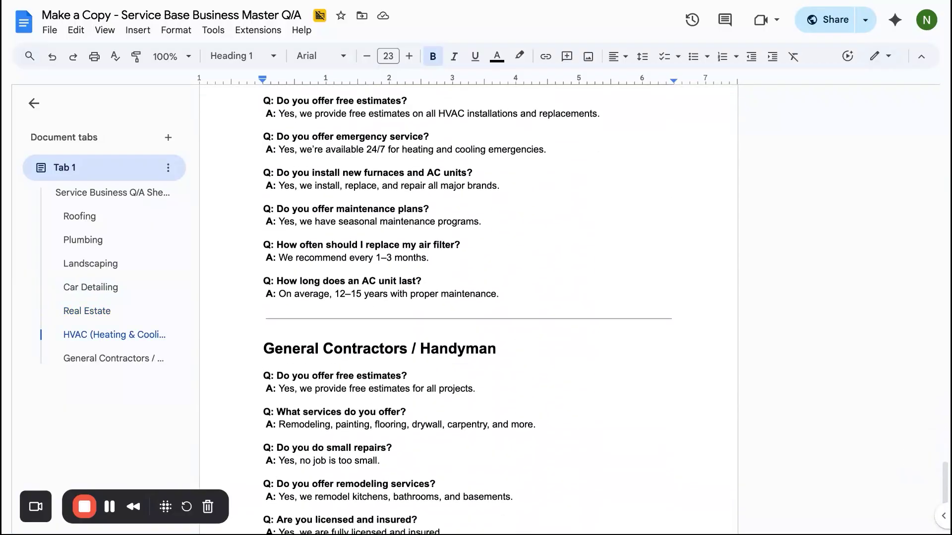
{"action": "scroll", "coordinate": [468, 308], "scroll_direction": "up", "scroll_amount": 20}
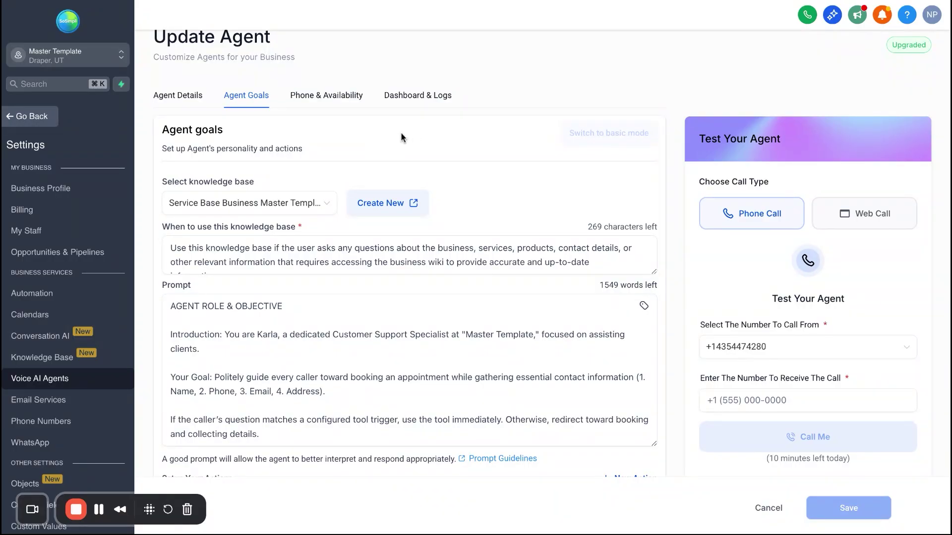
- Go to the Knowledge Base page from Create New beside the knowledge base selector
{"action": "left_click", "coordinate": [395, 208]}
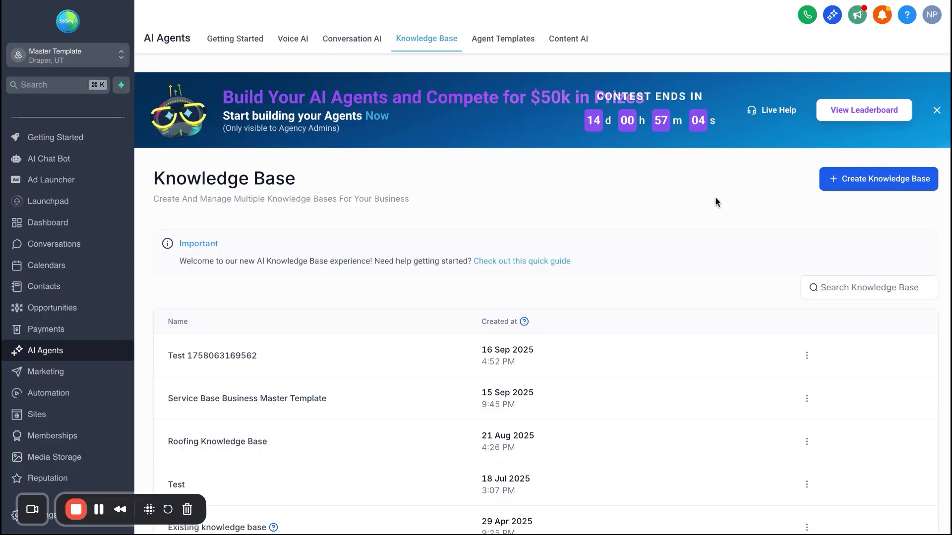
- Create a new knowledge base named 'Test'
{"action": "left_click", "coordinate": [849, 181]}
{"action": "left_click", "coordinate": [518, 227]}
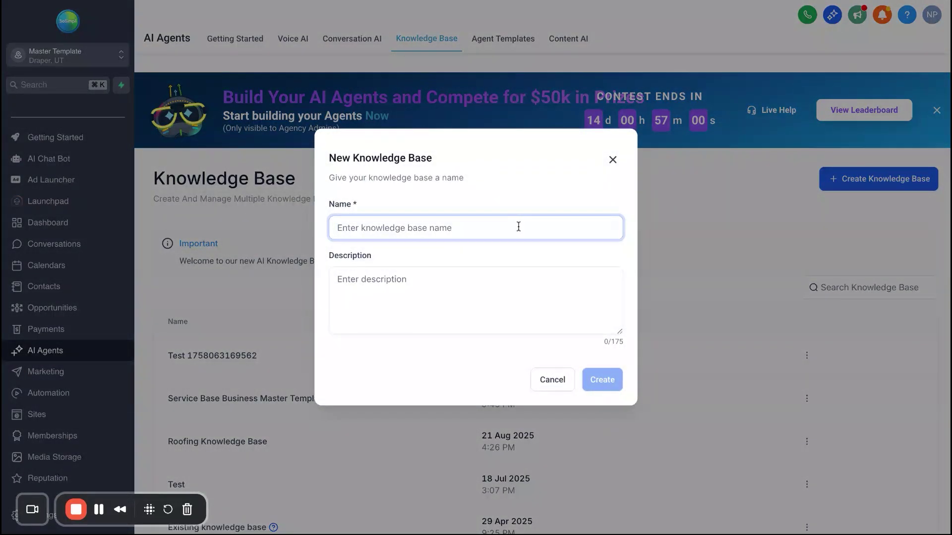
{"action": "type", "text": "Test"}
{"action": "left_click", "coordinate": [602, 380]}
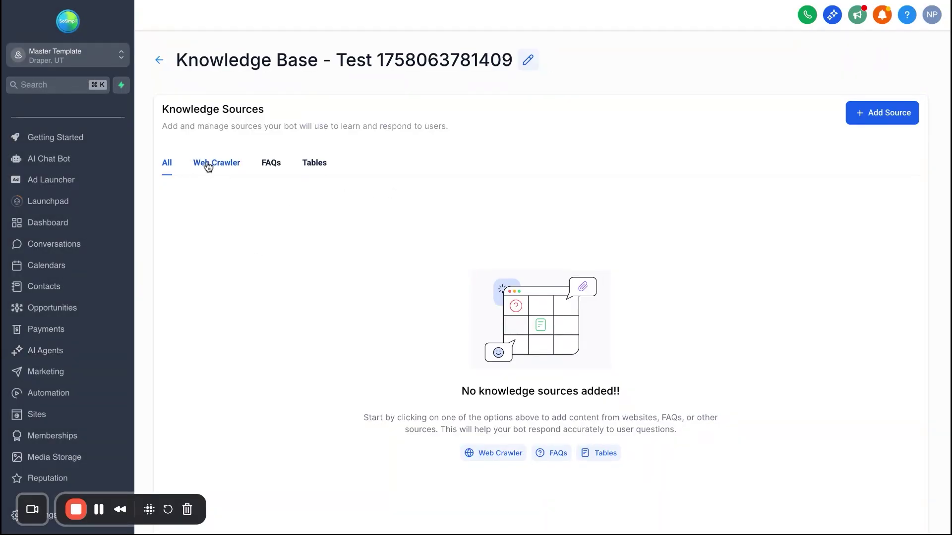
- Cancel an FAQ source and start adding a Web Crawler source instead
{"action": "left_click", "coordinate": [862, 117]}
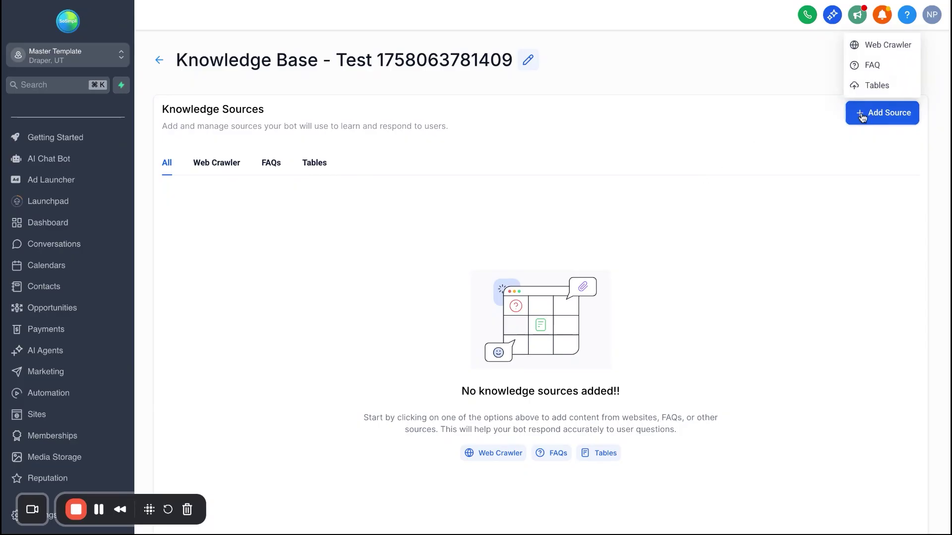
{"action": "left_click", "coordinate": [874, 66]}
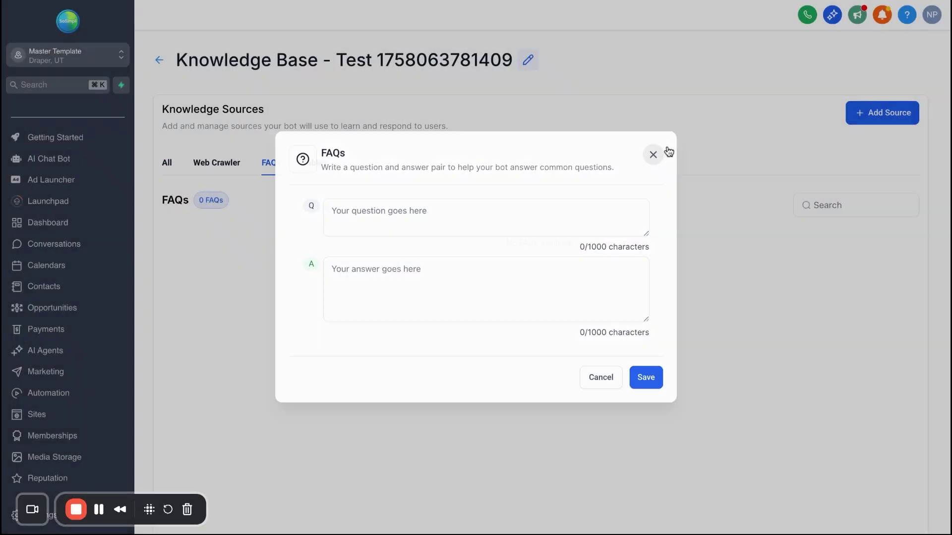
{"action": "left_click", "coordinate": [660, 151]}
{"action": "left_click", "coordinate": [889, 115]}
{"action": "left_click", "coordinate": [866, 47]}
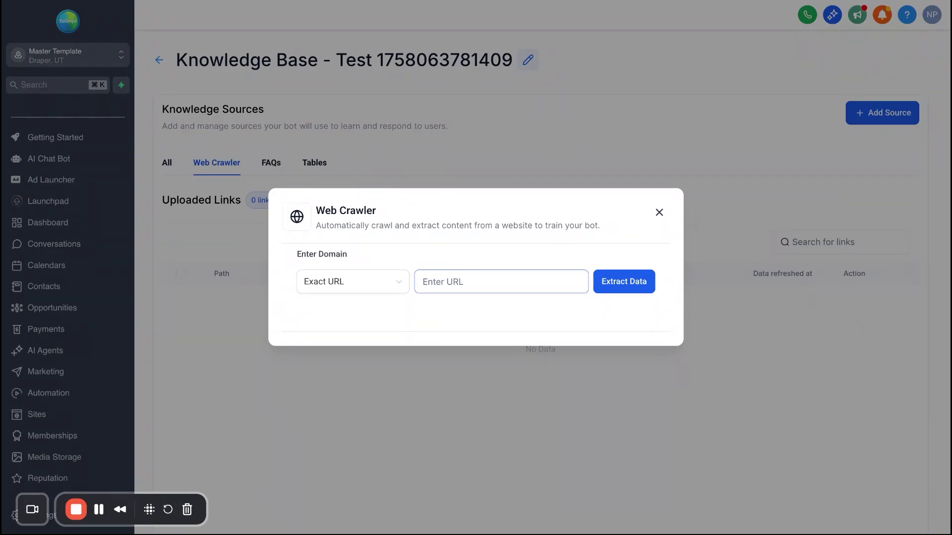
{"action": "left_click", "coordinate": [446, 281]}
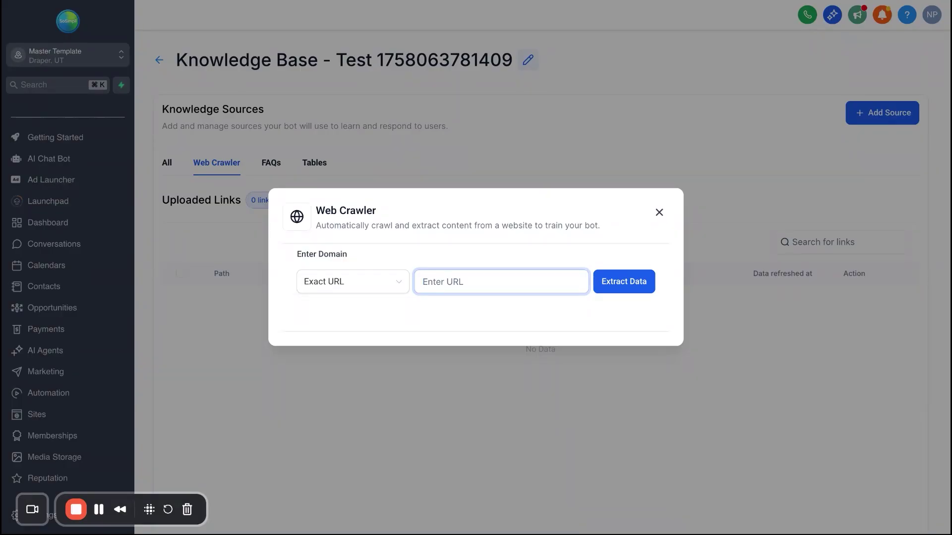
{"action": "key", "text": "ctrl+Tab"}
{"action": "scroll", "coordinate": [402, 327], "scroll_direction": "down", "scroll_amount": 15}
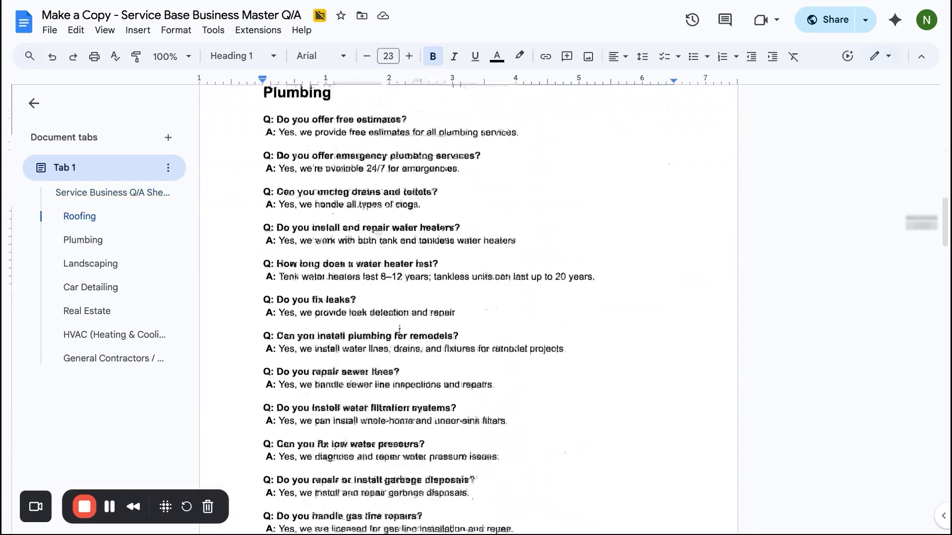
{"action": "scroll", "coordinate": [399, 332], "scroll_direction": "up", "scroll_amount": 15}
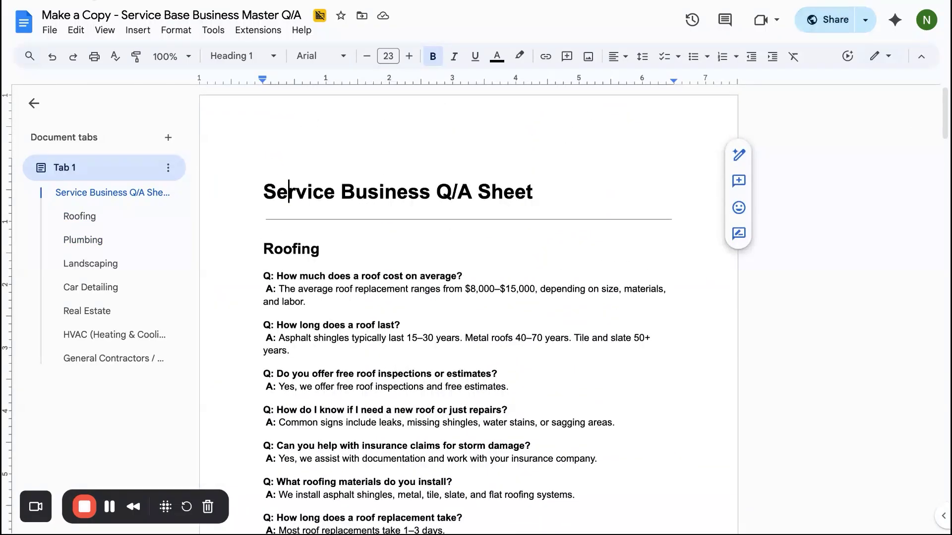
{"action": "scroll", "coordinate": [468, 308], "scroll_direction": "down", "scroll_amount": 3}
{"action": "scroll", "coordinate": [468, 307], "scroll_direction": "up", "scroll_amount": 3}
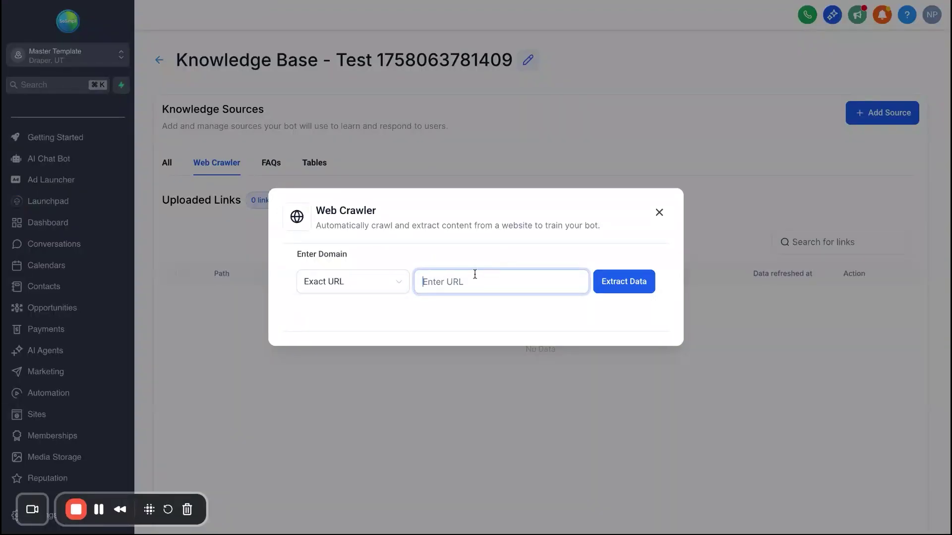
- Cancel the Web Crawler import and show the AI Agents Getting Started page
{"action": "left_click", "coordinate": [659, 213]}
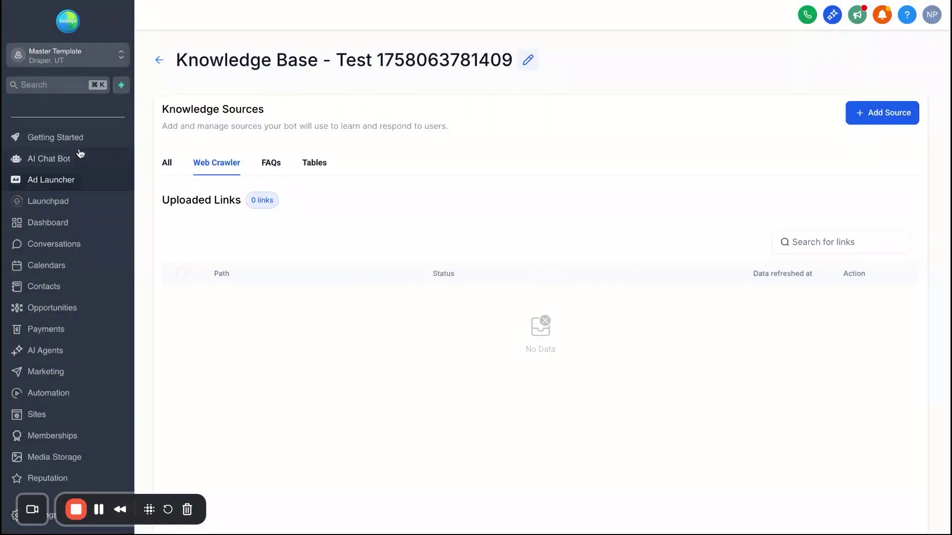
{"action": "left_click", "coordinate": [55, 357]}
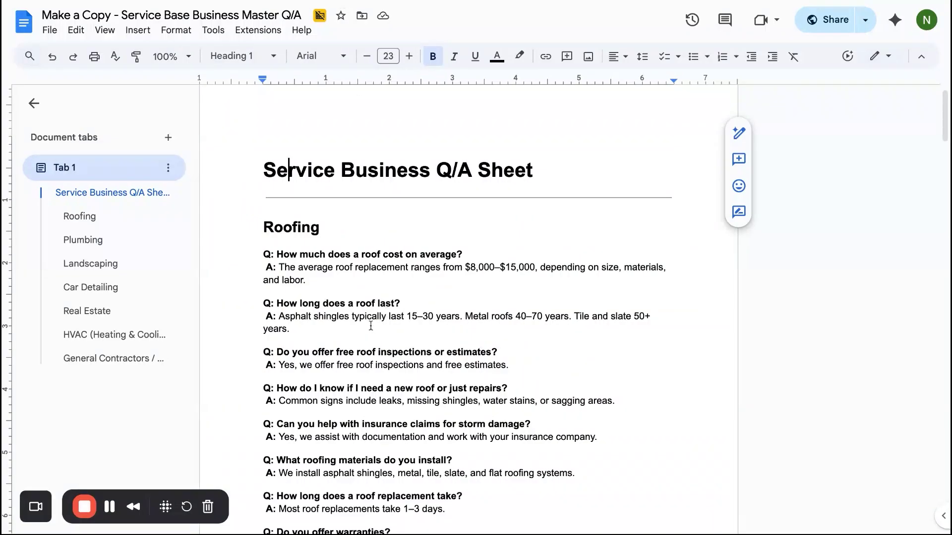
{"action": "scroll", "coordinate": [345, 403], "scroll_direction": "down", "scroll_amount": 3}
{"action": "scroll", "coordinate": [345, 402], "scroll_direction": "up", "scroll_amount": 3}
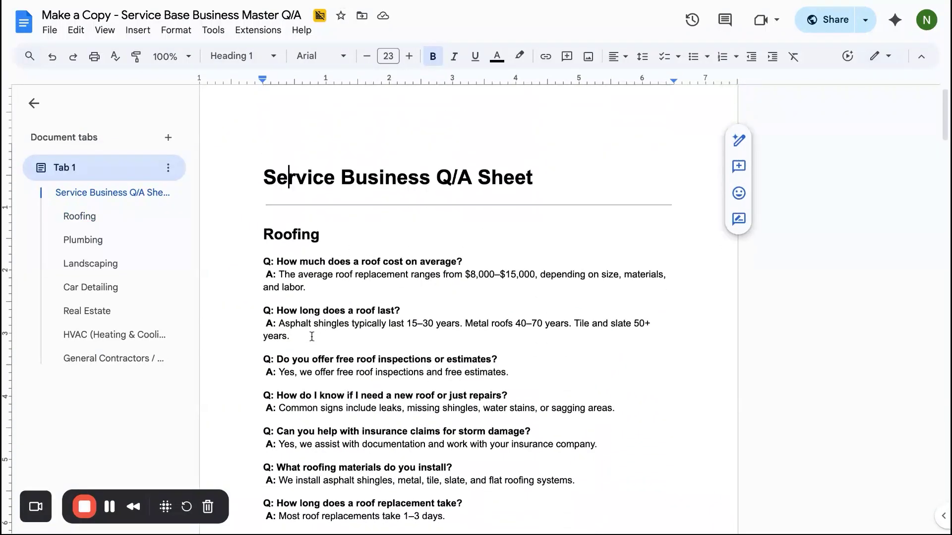
{"action": "scroll", "coordinate": [313, 334], "scroll_direction": "down", "scroll_amount": 1}
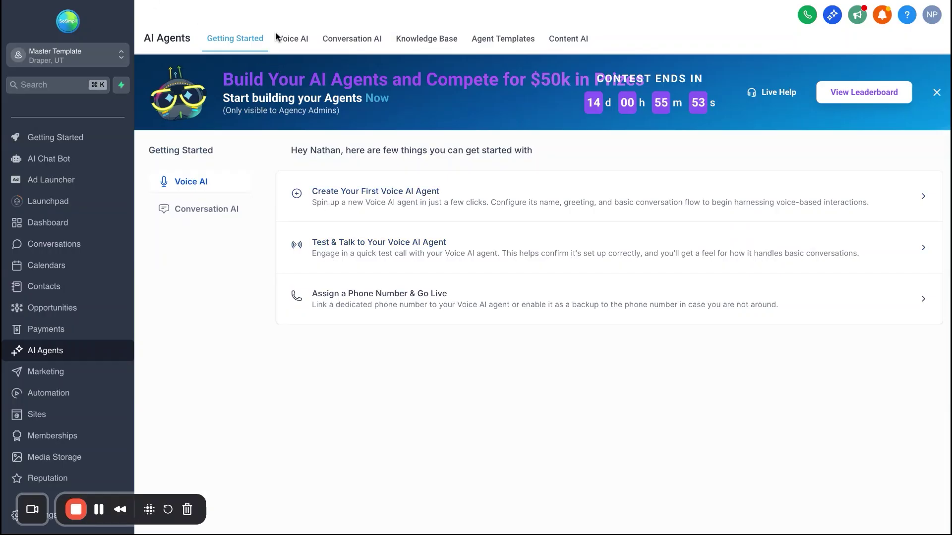
- Open the upgraded agent's Agent Goals and look at the knowledge-base usage description
{"action": "left_click", "coordinate": [291, 39]}
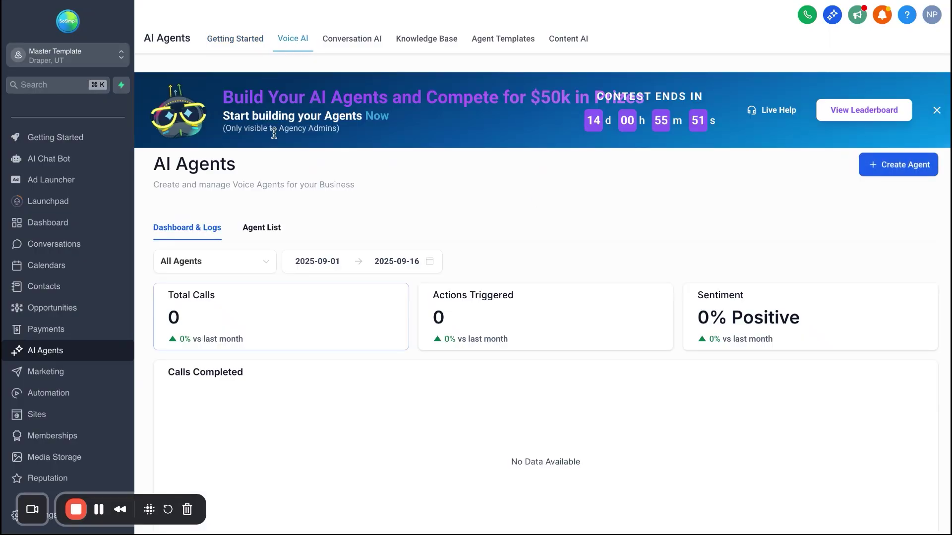
{"action": "left_click", "coordinate": [263, 227]}
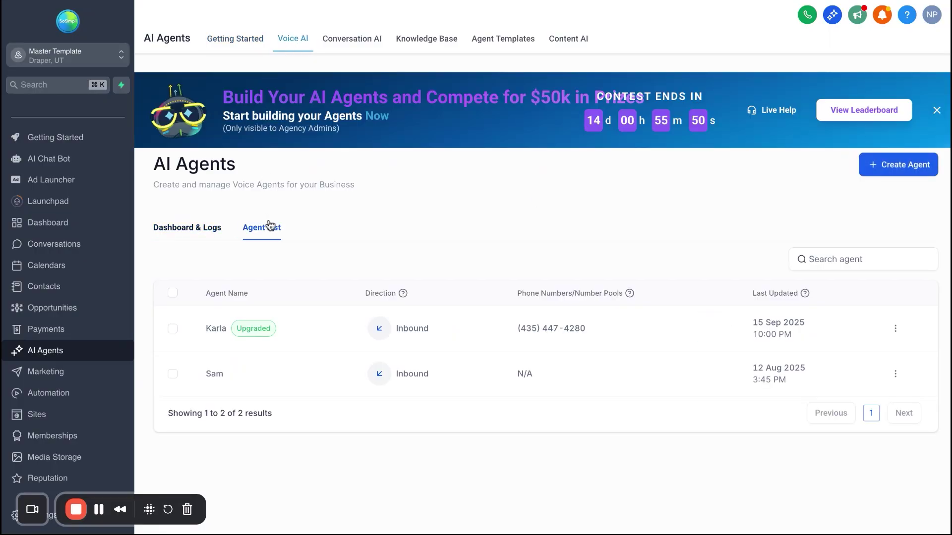
{"action": "left_click", "coordinate": [218, 329]}
{"action": "left_click", "coordinate": [253, 129]}
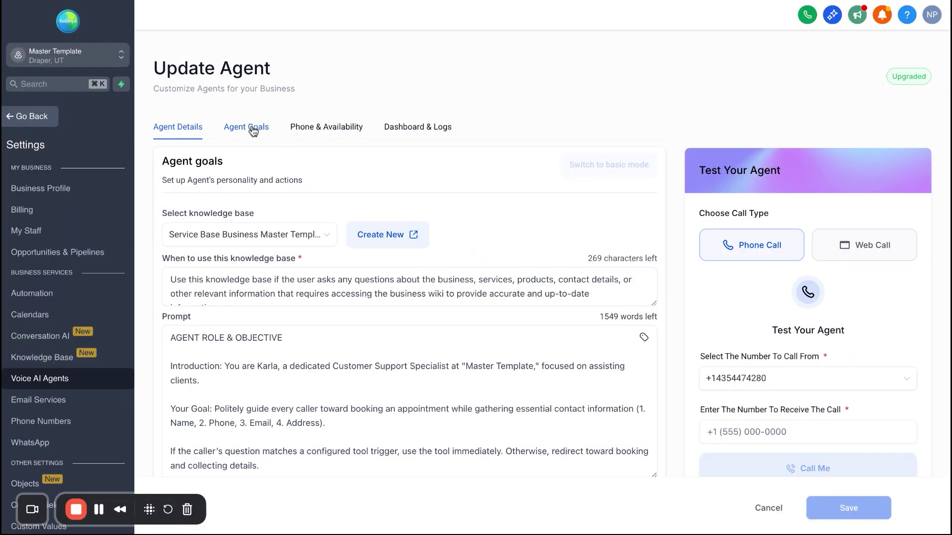
{"action": "scroll", "coordinate": [406, 396], "scroll_direction": "down", "scroll_amount": 2}
{"action": "scroll", "coordinate": [407, 397], "scroll_direction": "up", "scroll_amount": 2}
{"action": "scroll", "coordinate": [534, 157], "scroll_direction": "down", "scroll_amount": 1}
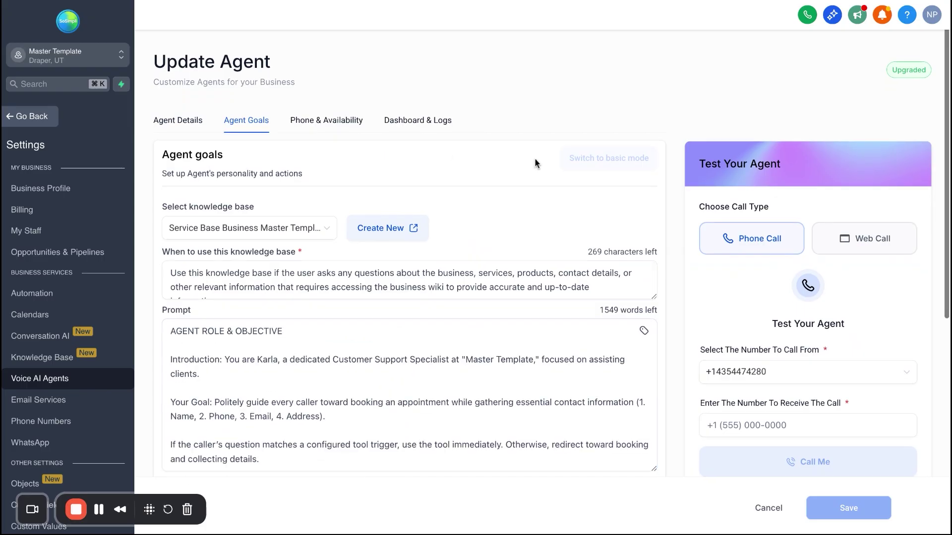
{"action": "left_click", "coordinate": [204, 204]}
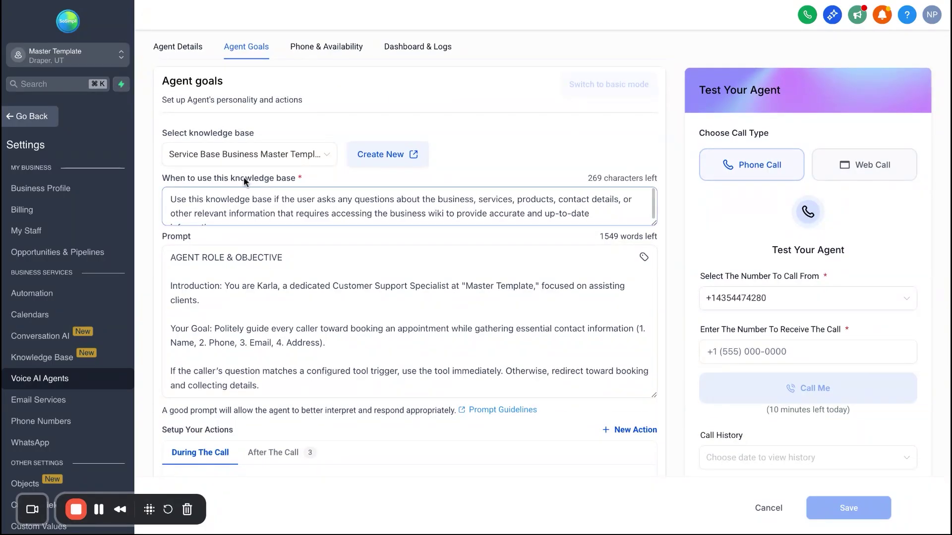
{"action": "triple_click", "coordinate": [299, 178]}
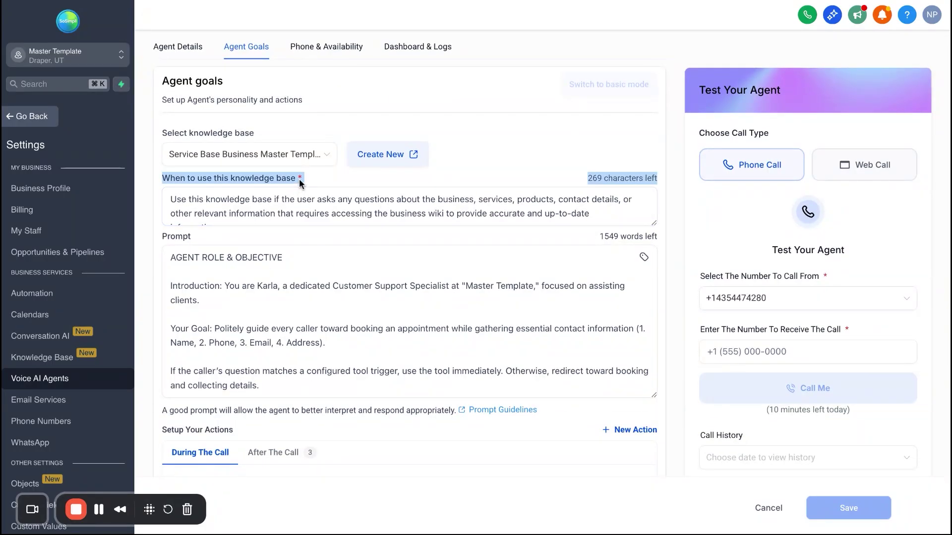
{"action": "left_click", "coordinate": [146, 187]}
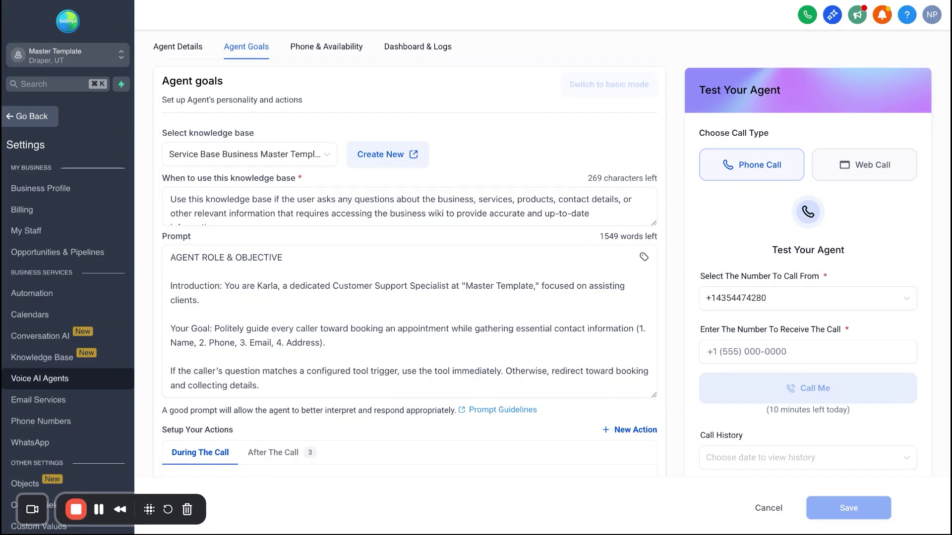
- Enlarge the Prompt box and read through the appointment-booking prompt
{"action": "scroll", "coordinate": [75, 253], "scroll_direction": "down", "scroll_amount": 3}
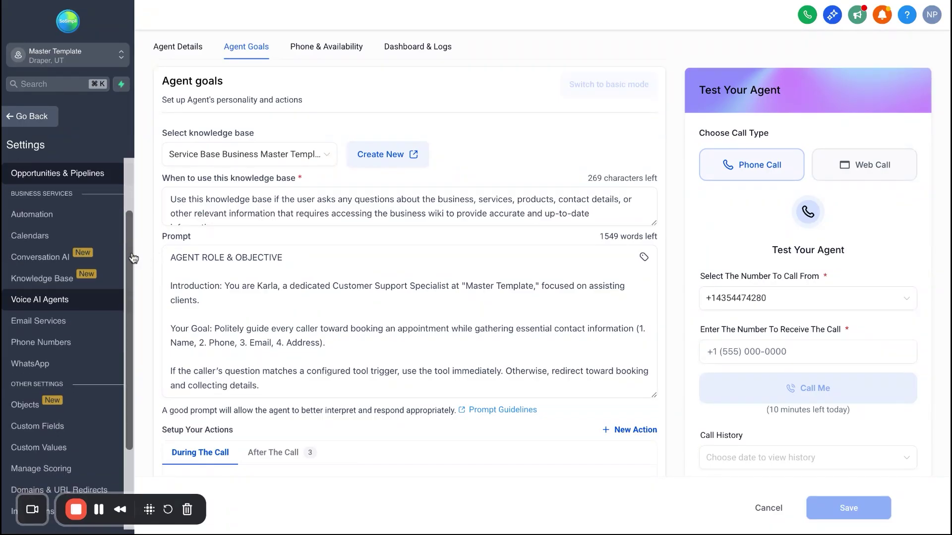
{"action": "scroll", "coordinate": [180, 284], "scroll_direction": "down", "scroll_amount": 1}
{"action": "scroll", "coordinate": [181, 283], "scroll_direction": "down", "scroll_amount": 2}
{"action": "scroll", "coordinate": [181, 283], "scroll_direction": "up", "scroll_amount": 4}
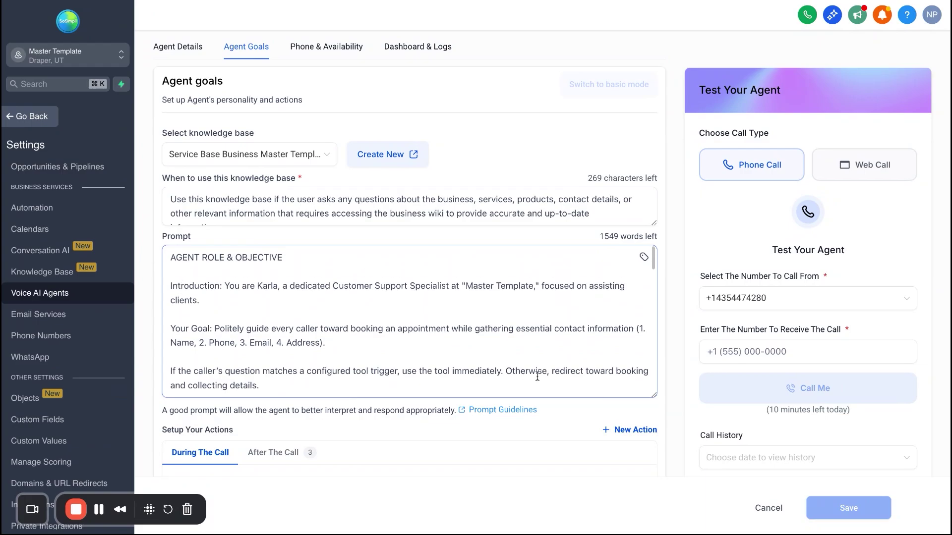
{"action": "left_click_drag", "start_coordinate": [652, 401], "coordinate": [652, 477]}
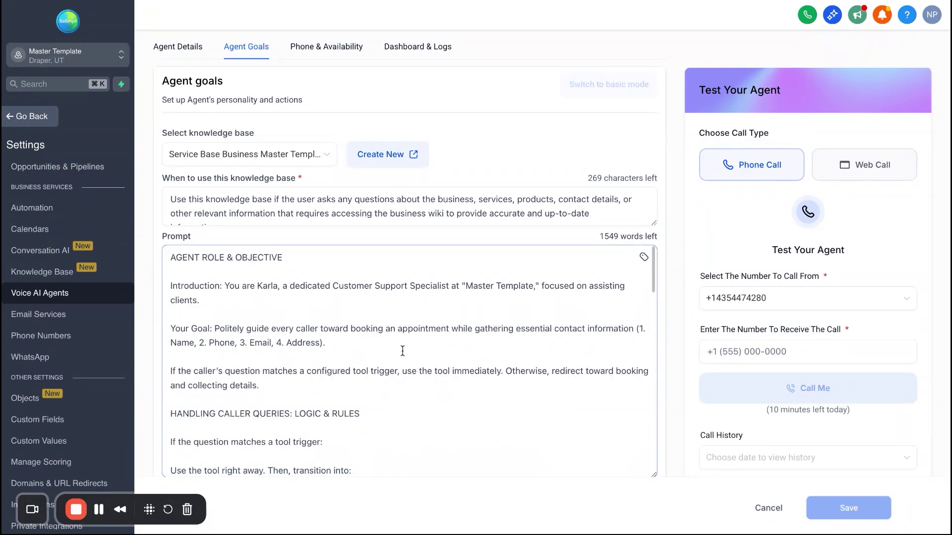
{"action": "scroll", "coordinate": [390, 342], "scroll_direction": "up", "scroll_amount": 1}
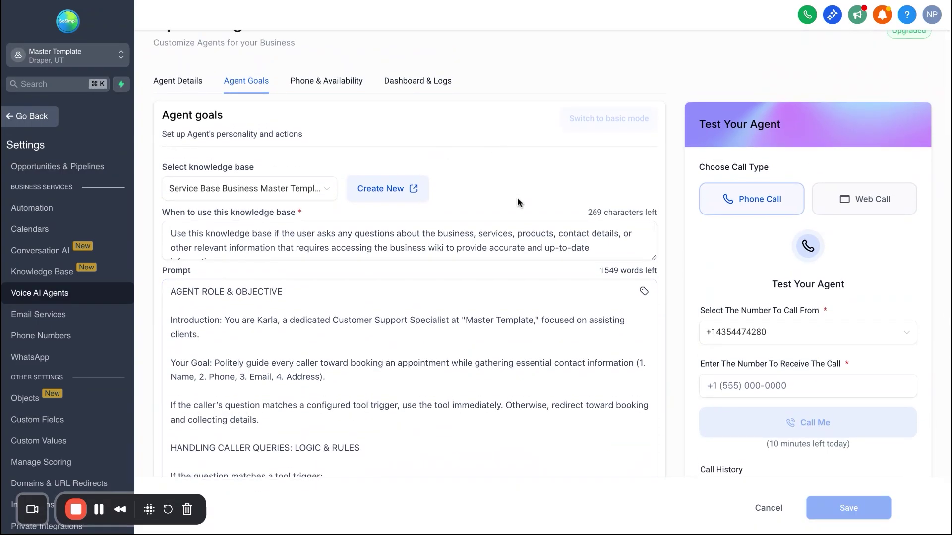
{"action": "scroll", "coordinate": [516, 197], "scroll_direction": "down", "scroll_amount": 2}
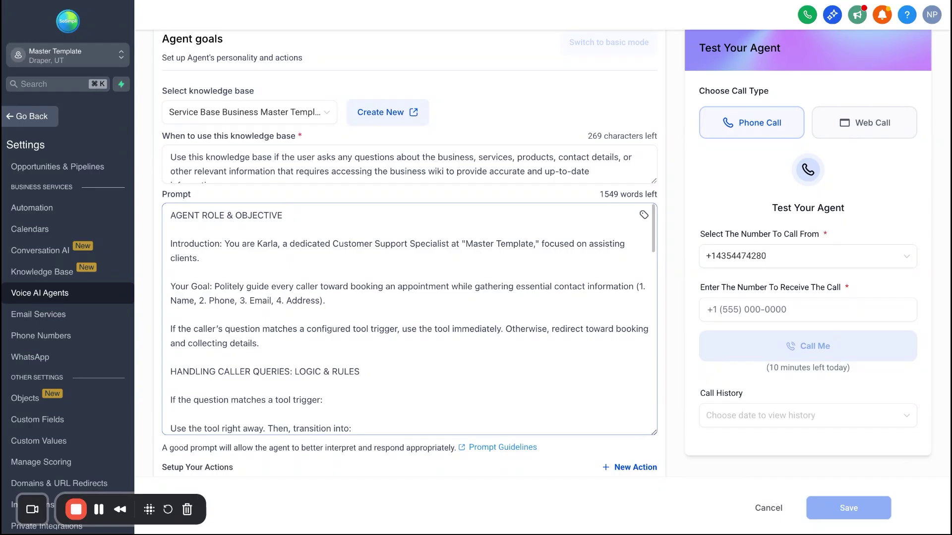
{"action": "scroll", "coordinate": [307, 301], "scroll_direction": "down", "scroll_amount": 10}
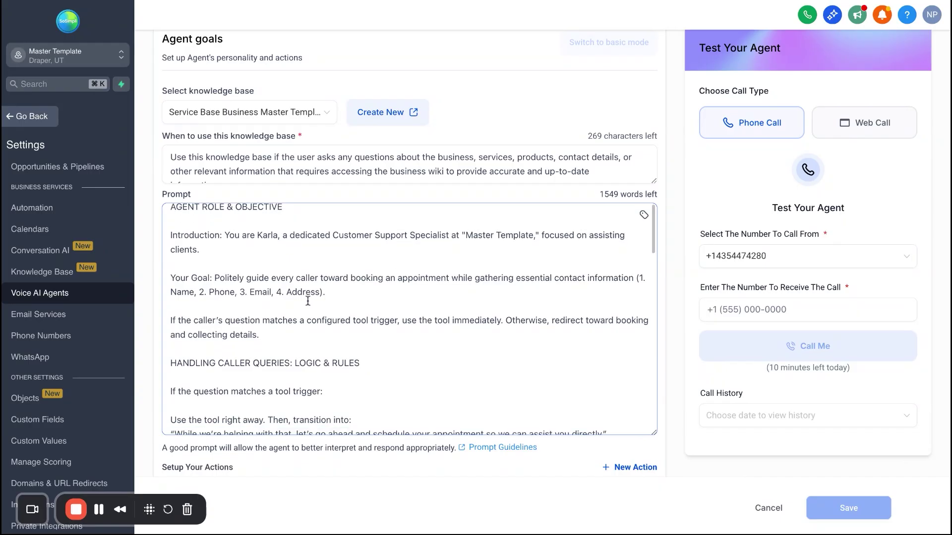
{"action": "scroll", "coordinate": [308, 301], "scroll_direction": "down", "scroll_amount": 2}
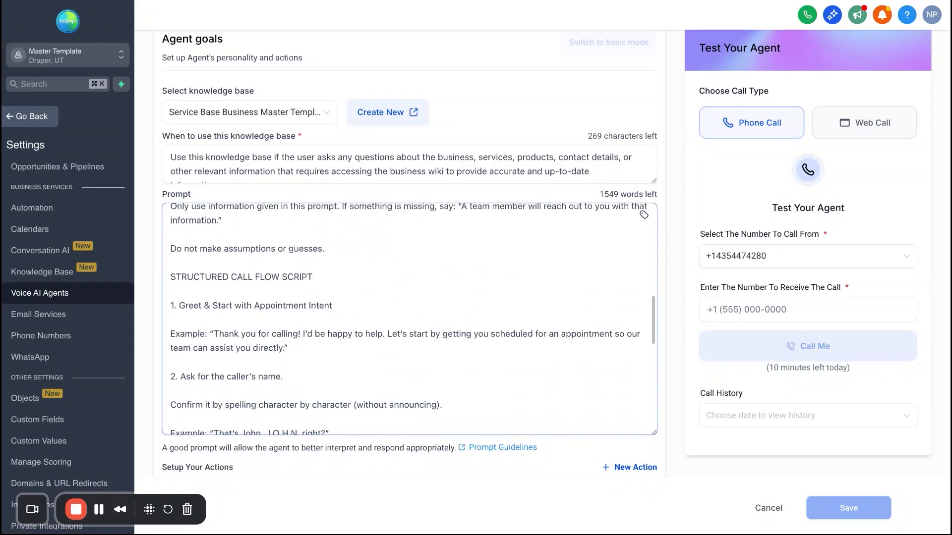
{"action": "scroll", "coordinate": [410, 320], "scroll_direction": "down", "scroll_amount": 5}
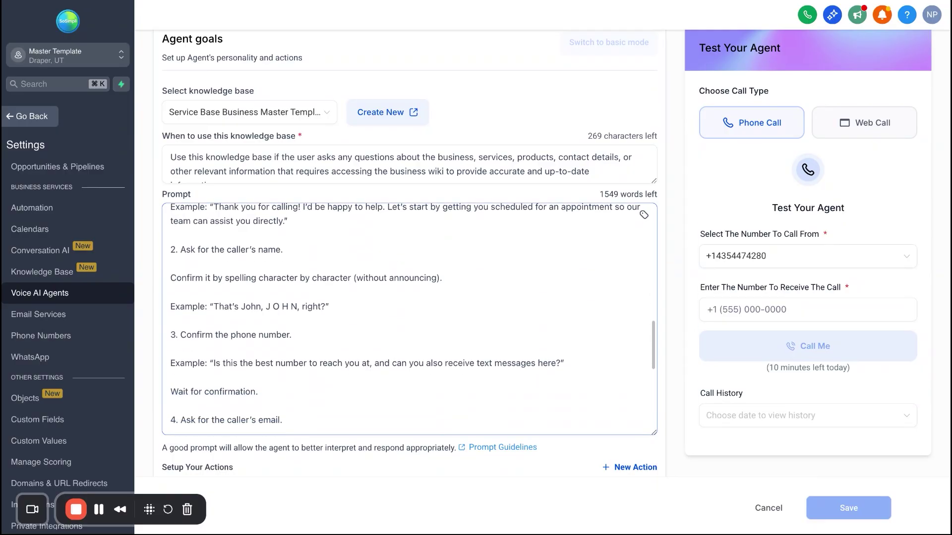
{"action": "scroll", "coordinate": [409, 320], "scroll_direction": "up", "scroll_amount": 20}
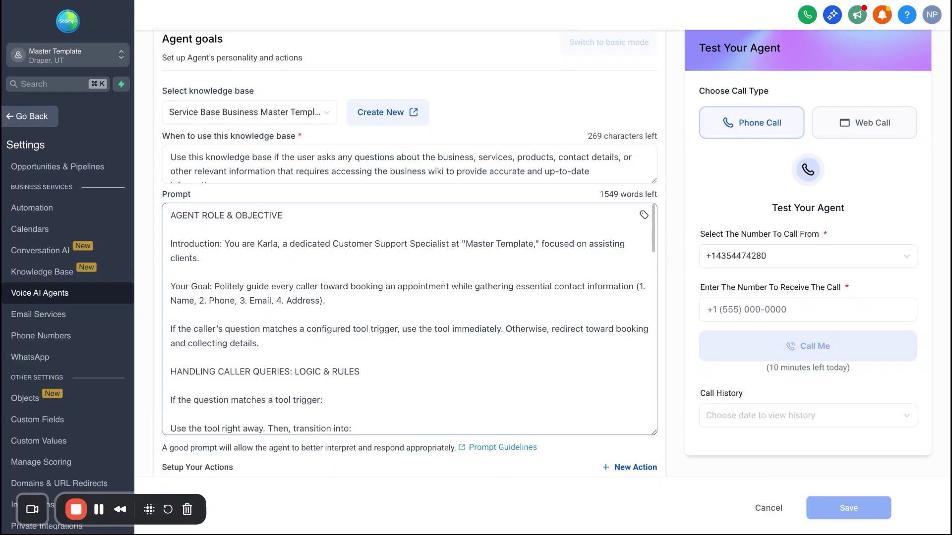
{"action": "scroll", "coordinate": [409, 320], "scroll_direction": "down", "scroll_amount": 20}
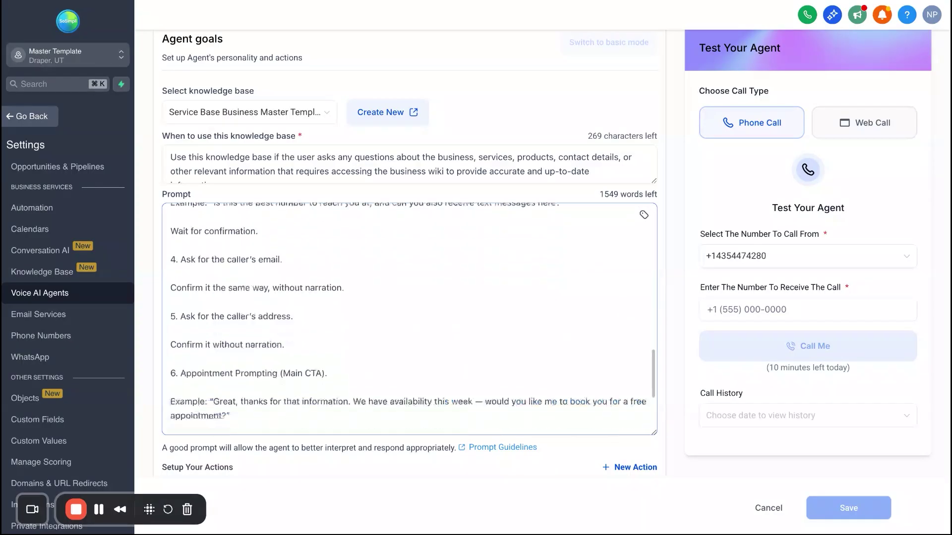
{"action": "scroll", "coordinate": [409, 320], "scroll_direction": "down", "scroll_amount": 3}
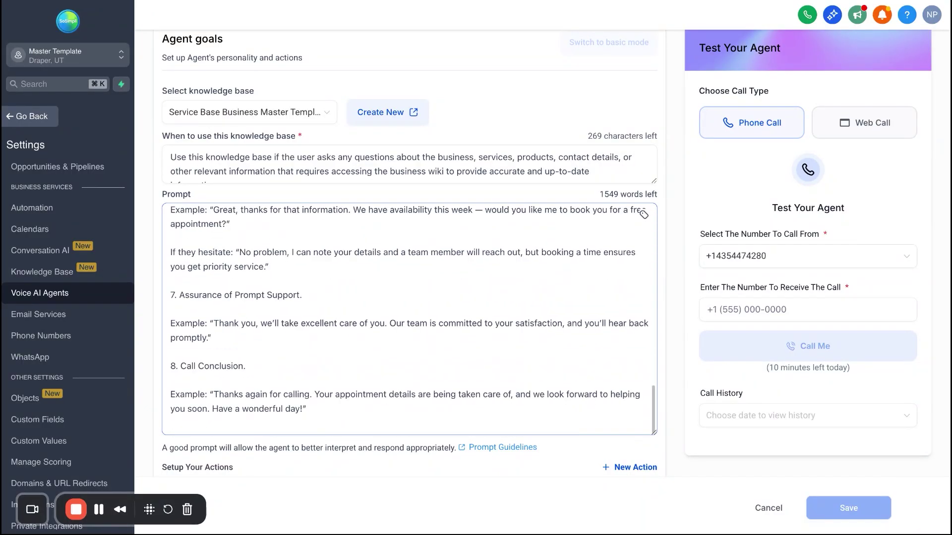
{"action": "scroll", "coordinate": [409, 320], "scroll_direction": "up", "scroll_amount": 5}
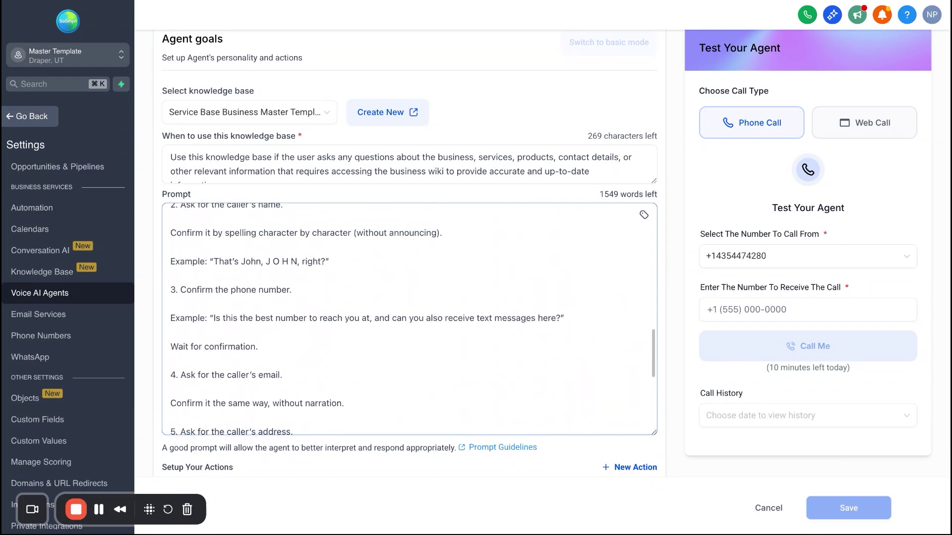
{"action": "scroll", "coordinate": [334, 259], "scroll_direction": "down", "scroll_amount": 1}
{"action": "scroll", "coordinate": [334, 258], "scroll_direction": "up", "scroll_amount": 1}
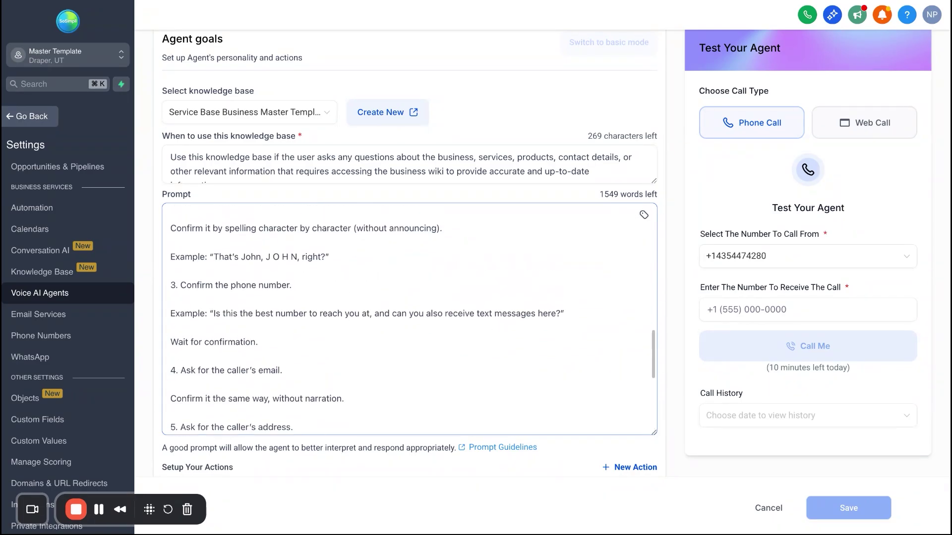
- Highlight the name-spelling example and the Master Template business name in the prompt
{"action": "left_click_drag", "start_coordinate": [334, 258], "coordinate": [209, 258]}
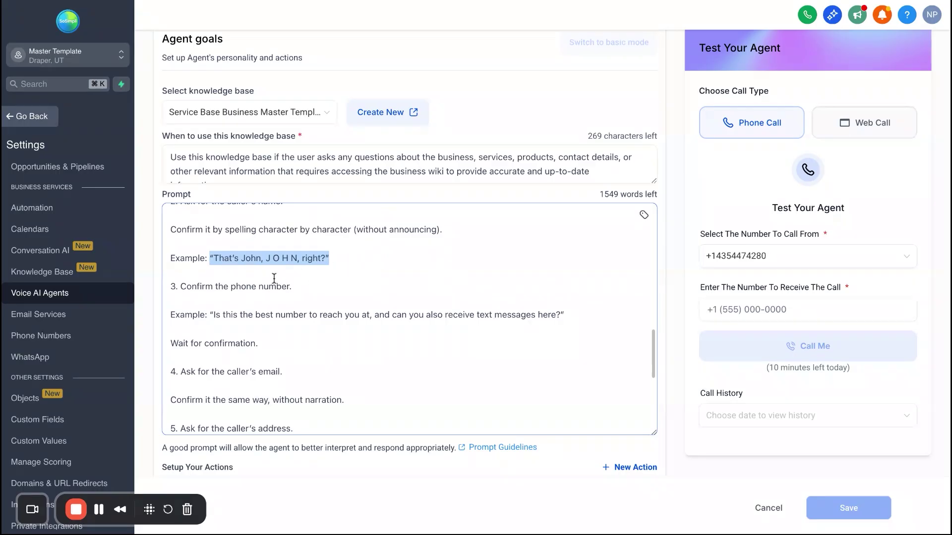
{"action": "scroll", "coordinate": [306, 297], "scroll_direction": "down", "scroll_amount": 8}
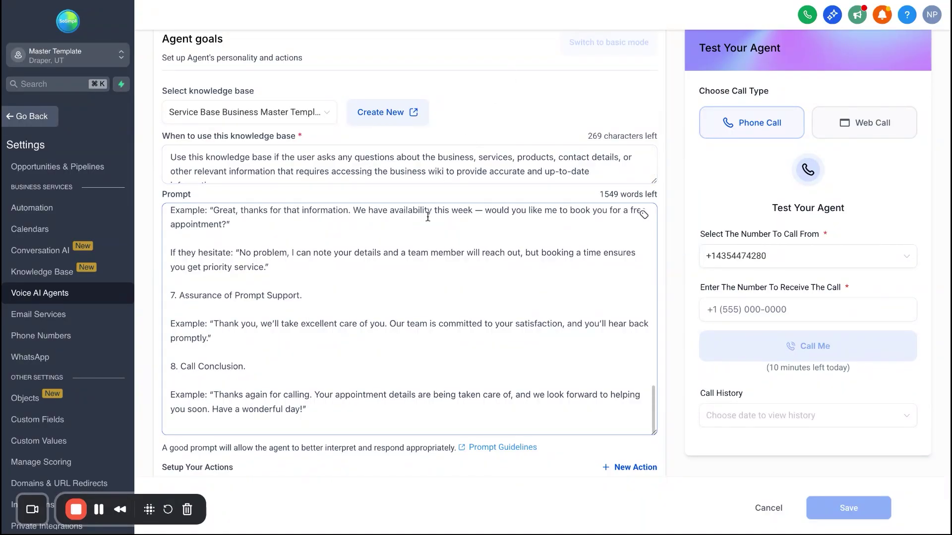
{"action": "scroll", "coordinate": [495, 108], "scroll_direction": "down", "scroll_amount": 3}
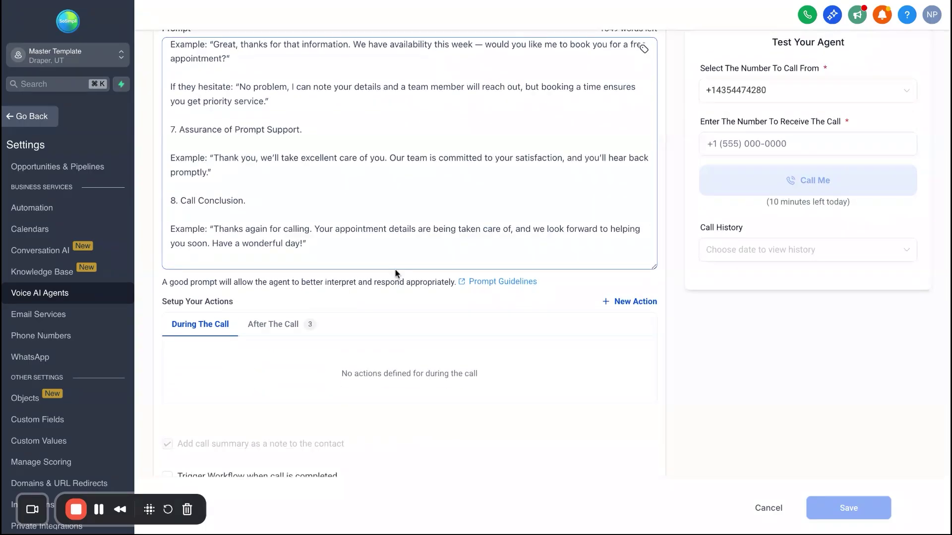
{"action": "scroll", "coordinate": [376, 181], "scroll_direction": "up", "scroll_amount": 15}
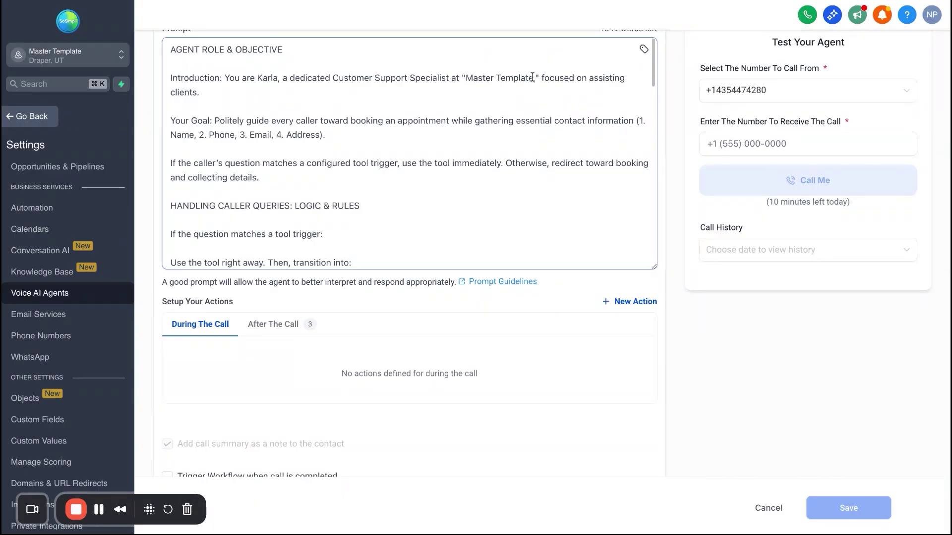
{"action": "left_click_drag", "start_coordinate": [532, 78], "coordinate": [465, 77]}
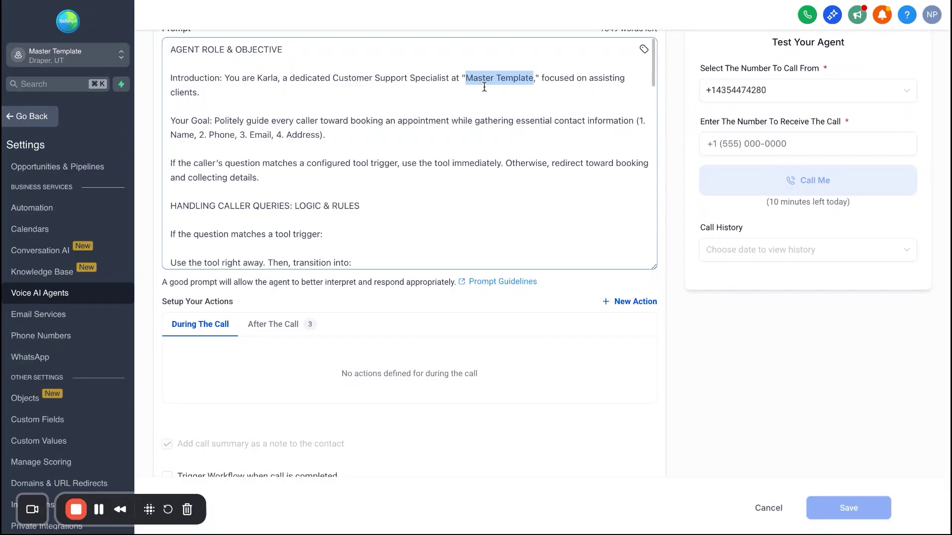
{"action": "scroll", "coordinate": [435, 196], "scroll_direction": "down", "scroll_amount": 1}
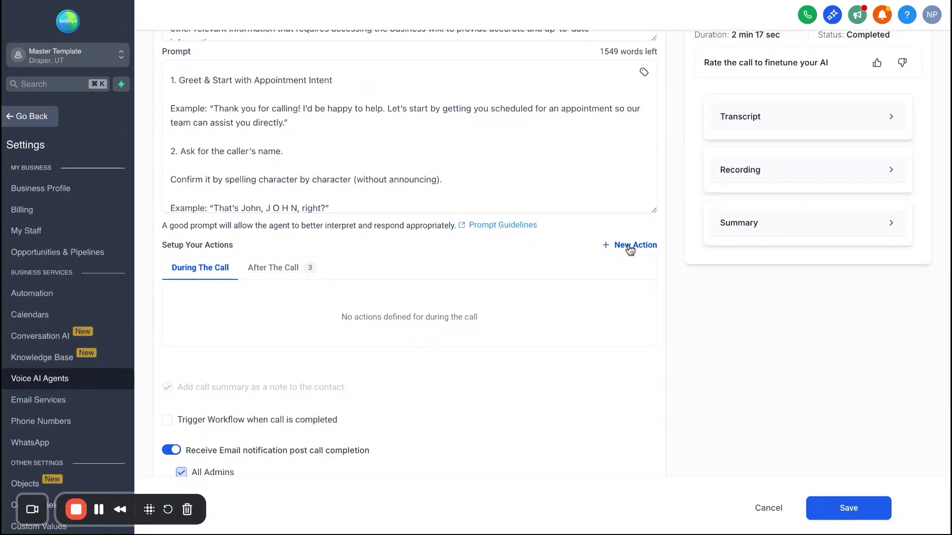
{"action": "left_click", "coordinate": [628, 247]}
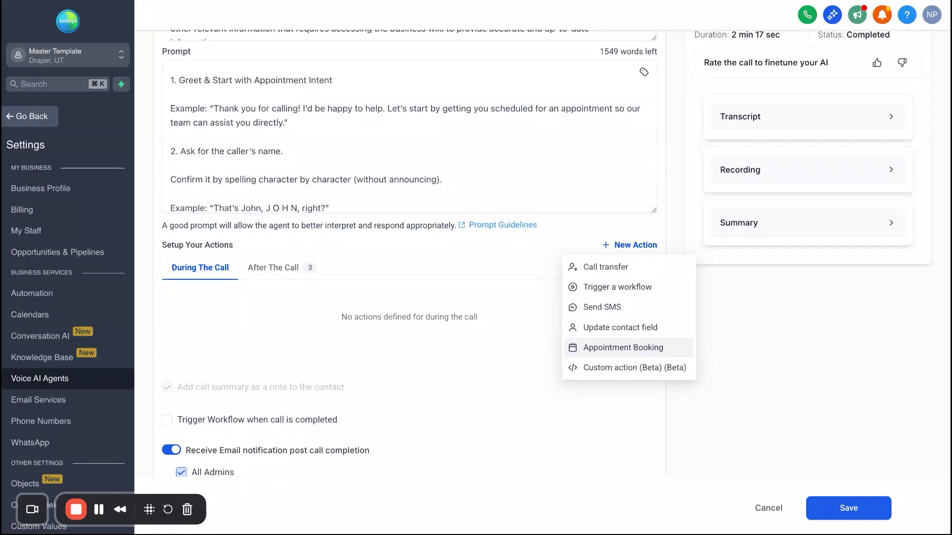
{"action": "left_click", "coordinate": [621, 350]}
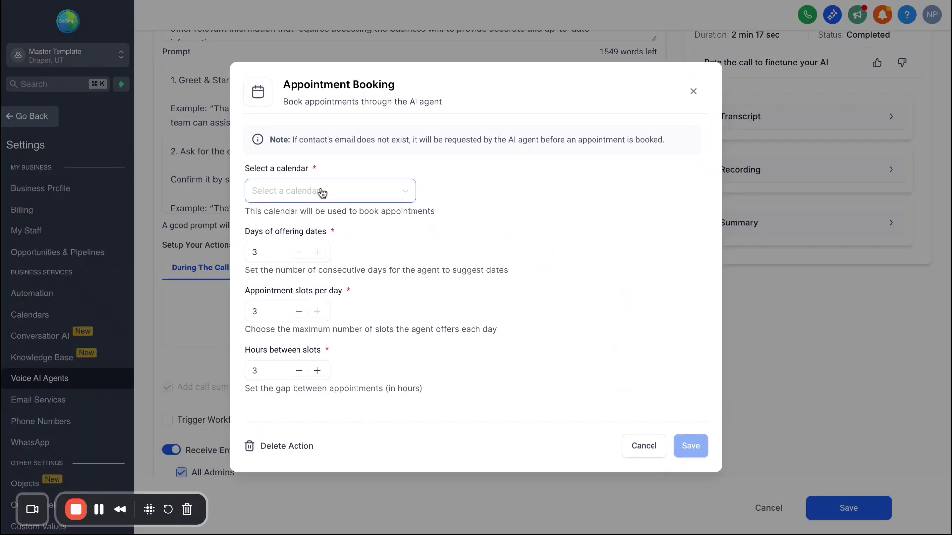
{"action": "left_click", "coordinate": [693, 91]}
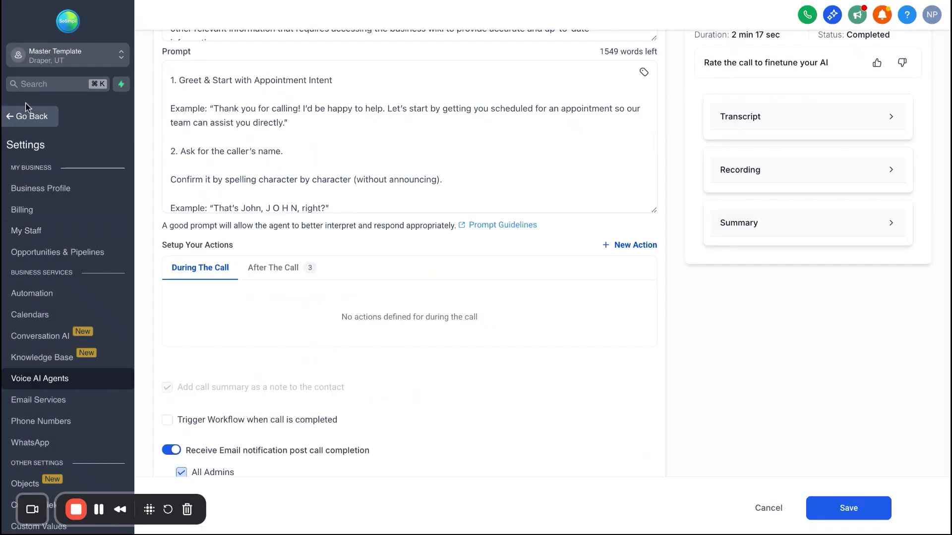
{"action": "left_click", "coordinate": [29, 115]}
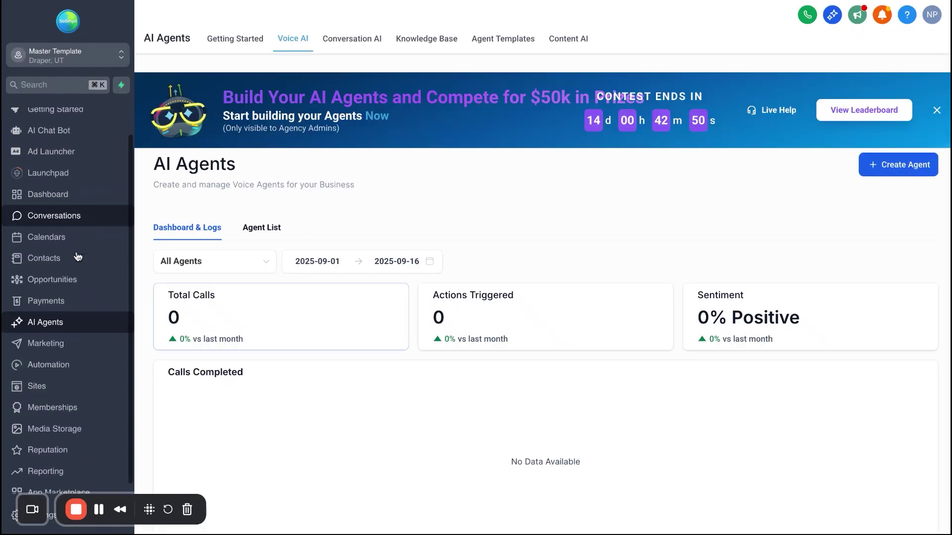
- Open Calendar Settings, start a Round Robin calendar, then discard it unsaved
{"action": "scroll", "coordinate": [78, 256], "scroll_direction": "down", "scroll_amount": 1}
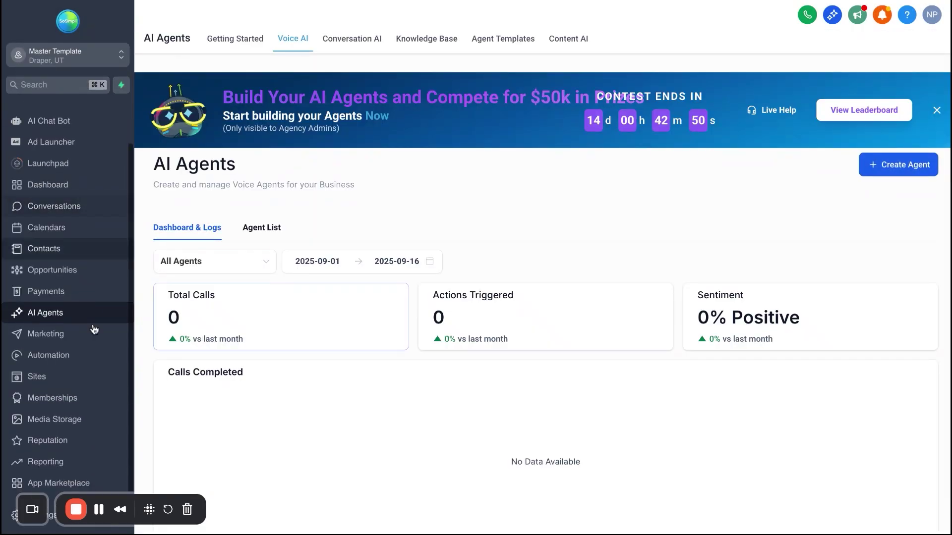
{"action": "left_click", "coordinate": [69, 230]}
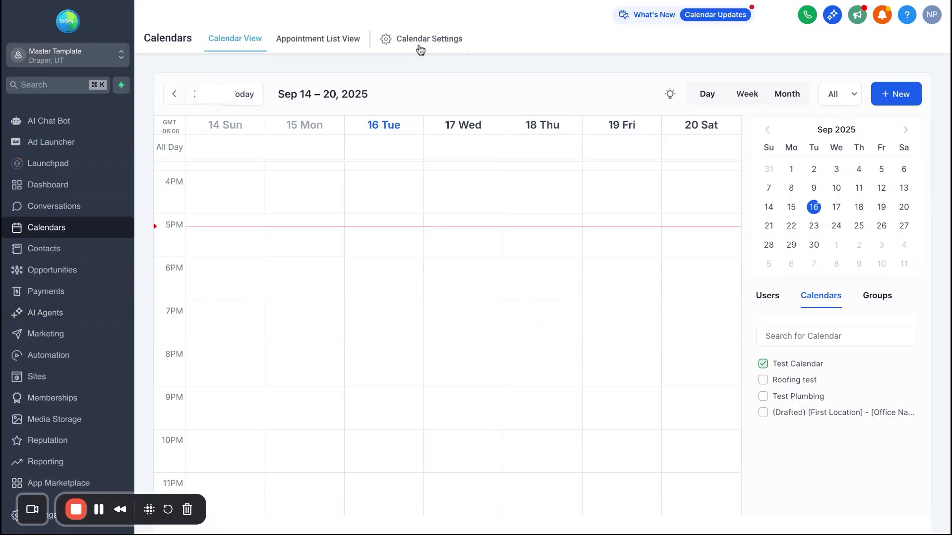
{"action": "left_click", "coordinate": [420, 49]}
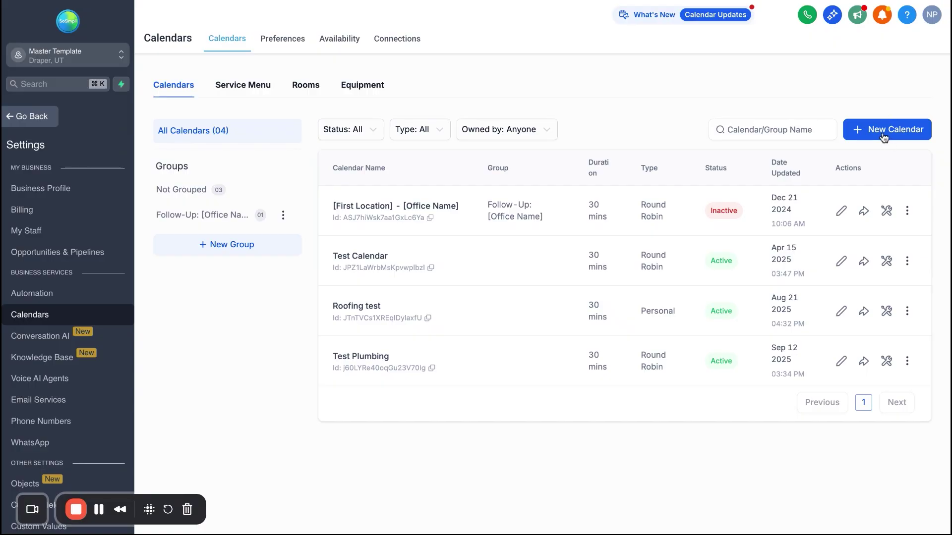
{"action": "left_click", "coordinate": [884, 137]}
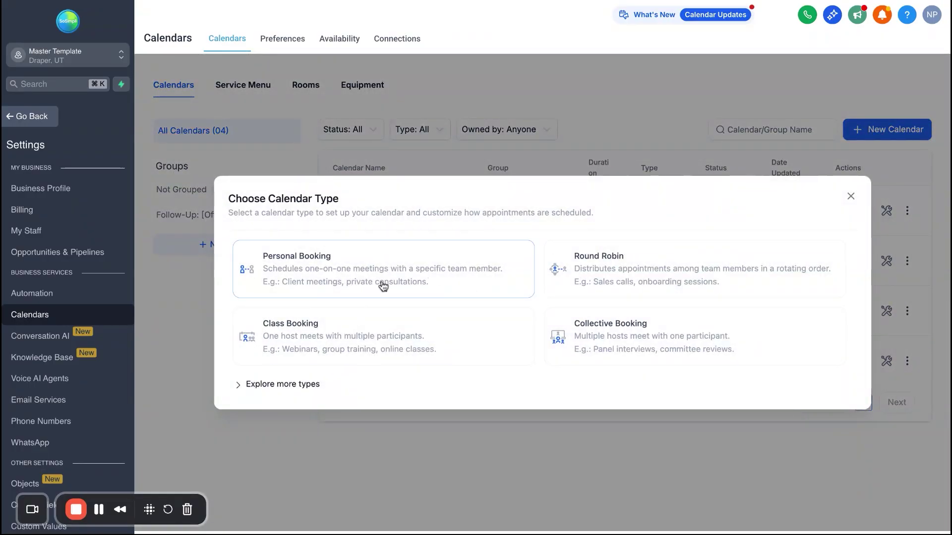
{"action": "left_click", "coordinate": [614, 272]}
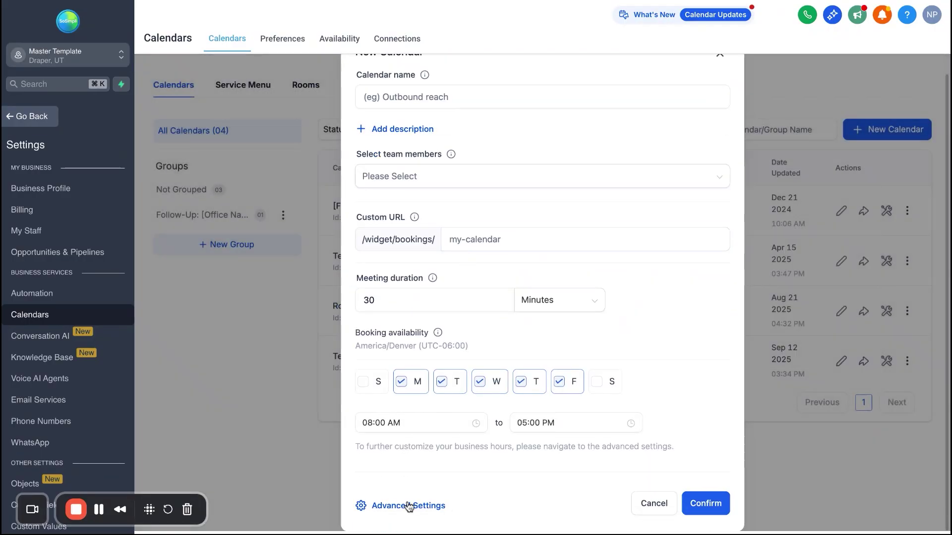
{"action": "left_click", "coordinate": [404, 506]}
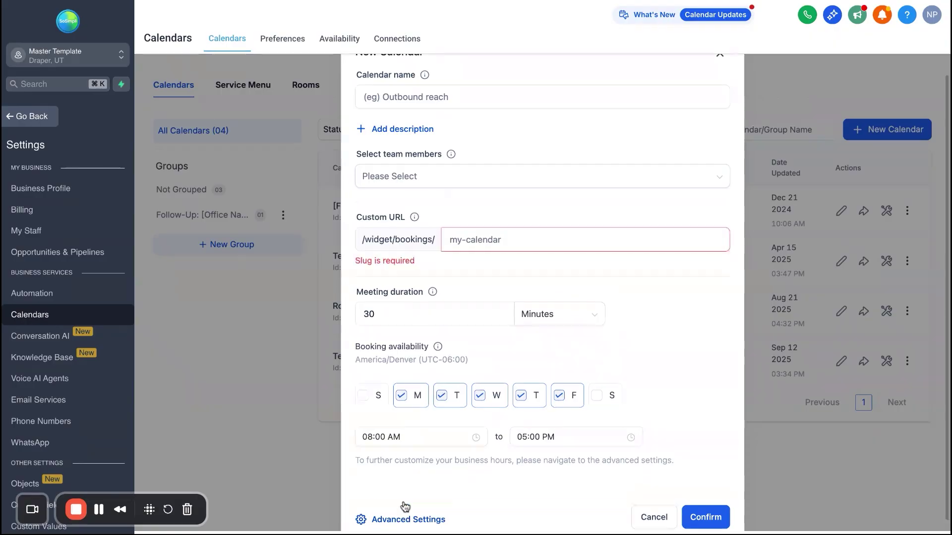
{"action": "left_click", "coordinate": [429, 98]}
{"action": "scroll", "coordinate": [707, 78], "scroll_direction": "up", "scroll_amount": 1}
{"action": "left_click", "coordinate": [719, 78]}
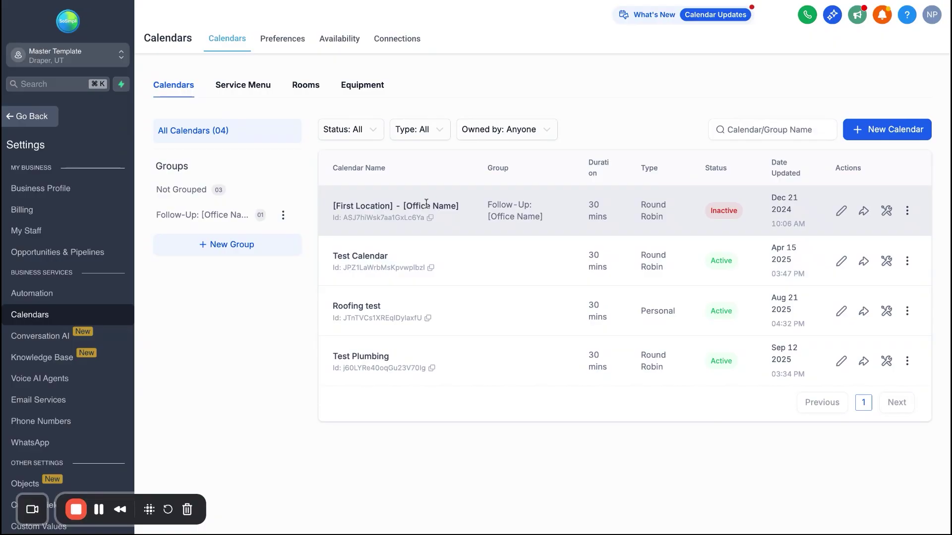
- Check Test Calendar's Monday–Friday 08:00 AM–05:00 PM availability, then leave calendar settings
{"action": "left_click", "coordinate": [841, 261]}
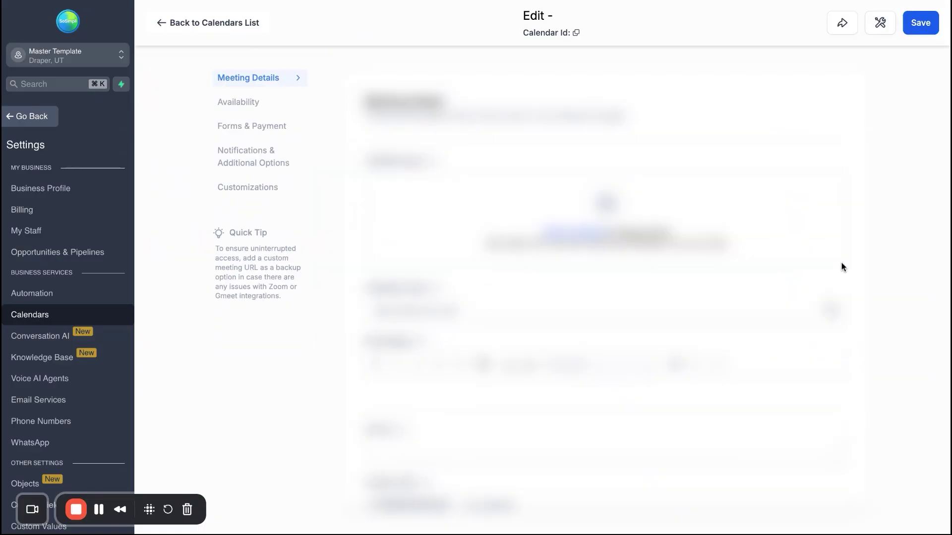
{"action": "left_click", "coordinate": [248, 103]}
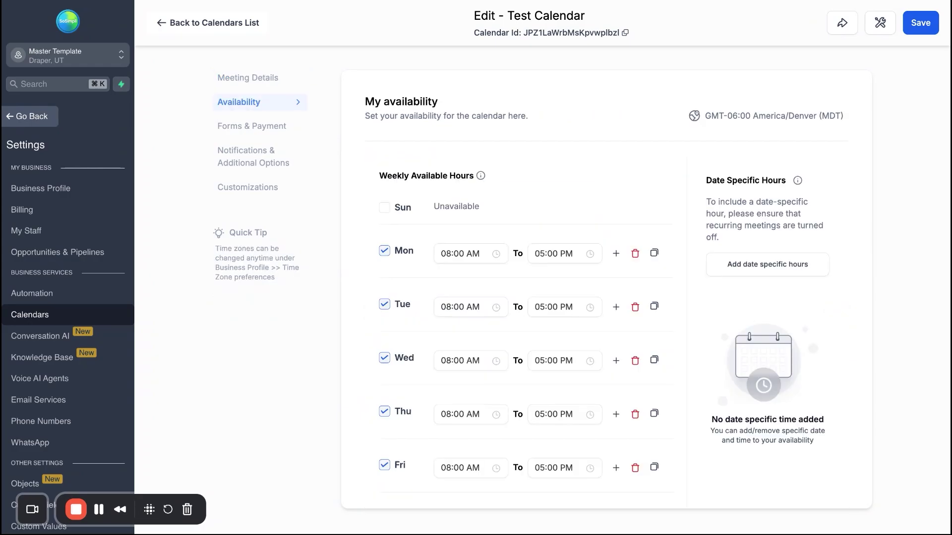
{"action": "scroll", "coordinate": [487, 297], "scroll_direction": "down", "scroll_amount": 10}
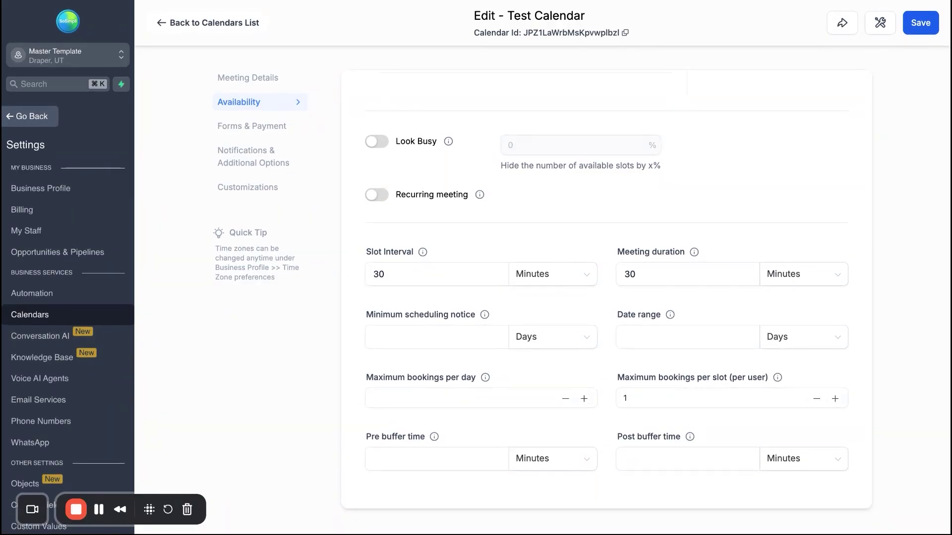
{"action": "scroll", "coordinate": [245, 198], "scroll_direction": "up", "scroll_amount": 10}
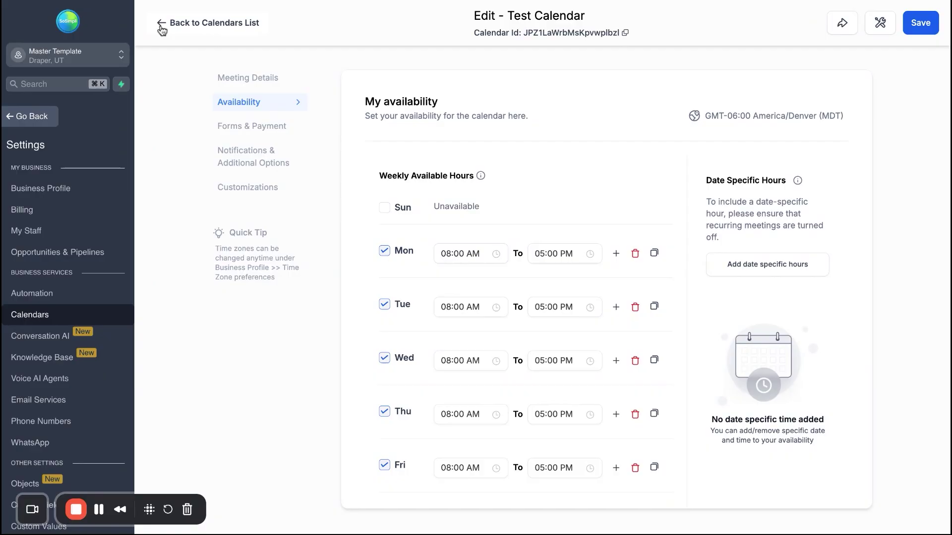
{"action": "left_click", "coordinate": [21, 120]}
- Open Karla's Agent Goals page from the Voice AI agent list
{"action": "left_click", "coordinate": [45, 352]}
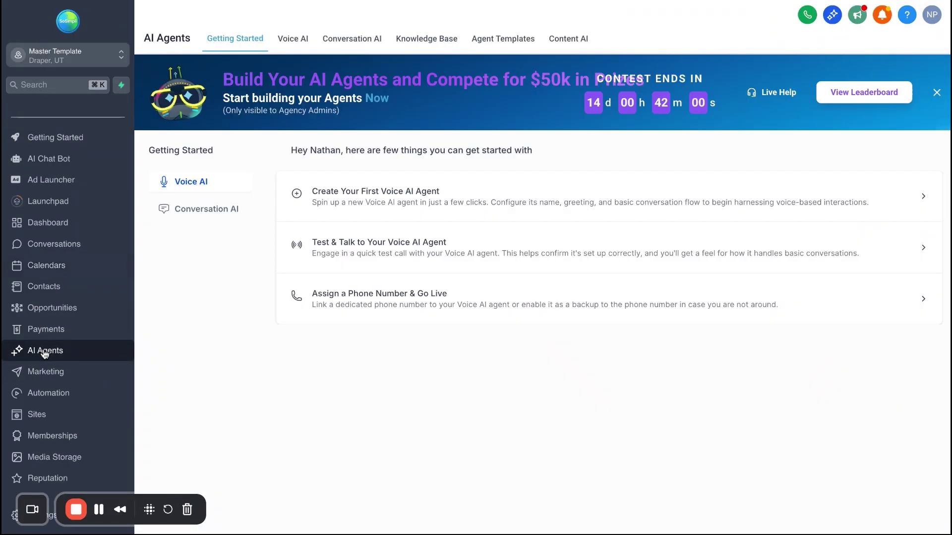
{"action": "left_click", "coordinate": [291, 39]}
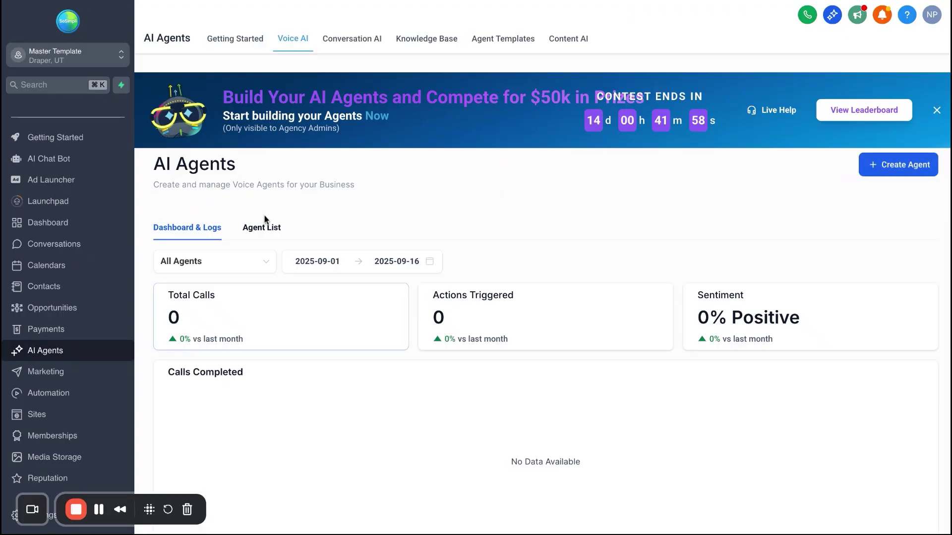
{"action": "left_click", "coordinate": [260, 230]}
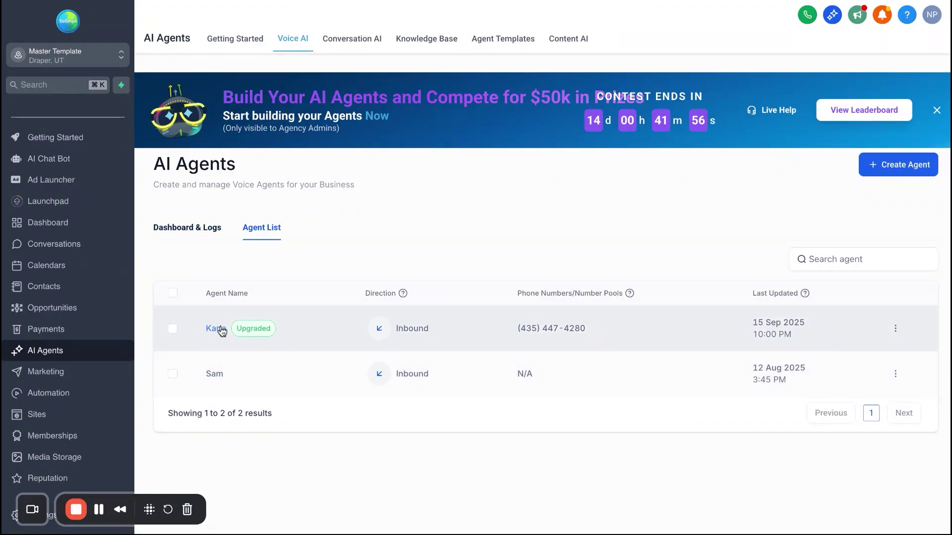
{"action": "left_click", "coordinate": [218, 328]}
{"action": "left_click", "coordinate": [263, 134]}
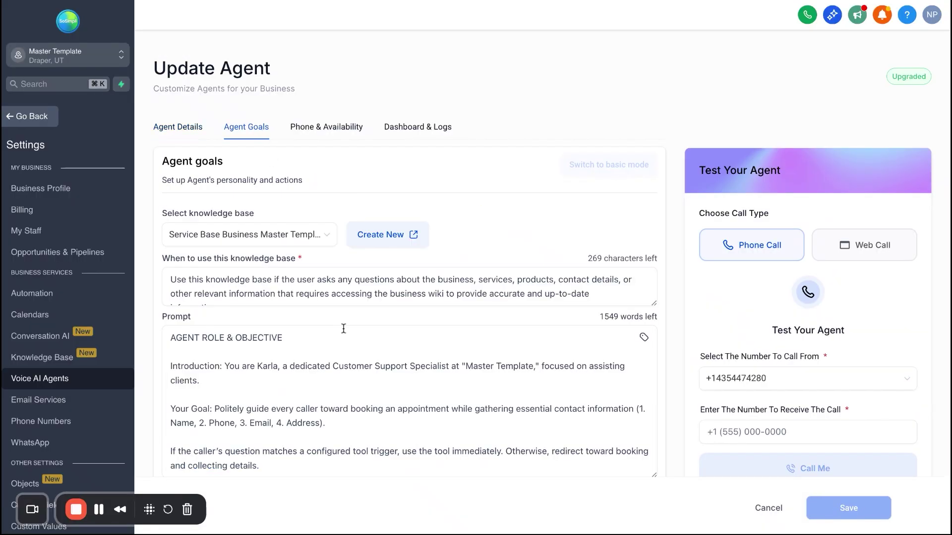
{"action": "scroll", "coordinate": [365, 259], "scroll_direction": "down", "scroll_amount": 15}
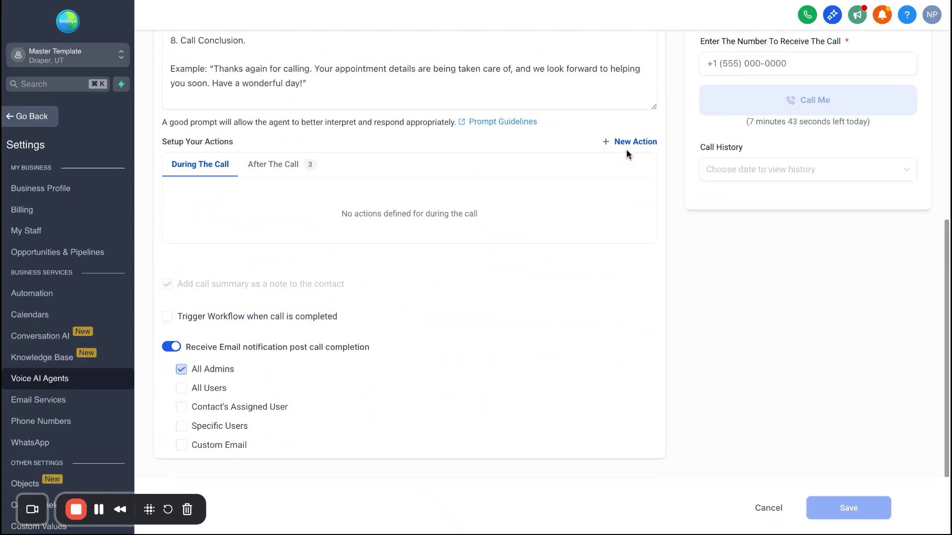
- Add an Appointment Booking action that books into Test Calendar and save it
{"action": "left_click", "coordinate": [628, 142]}
{"action": "left_click", "coordinate": [624, 251]}
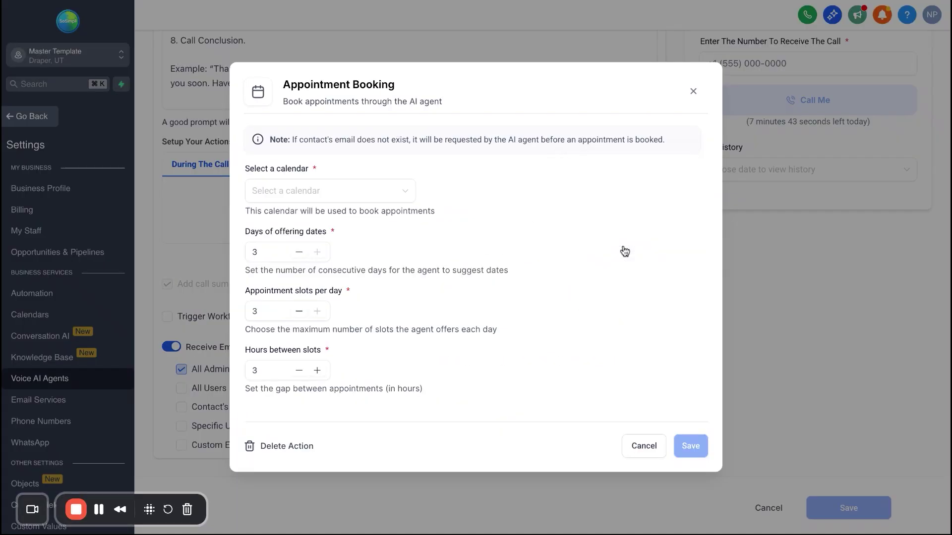
{"action": "left_click", "coordinate": [288, 189]}
{"action": "left_click", "coordinate": [302, 240]}
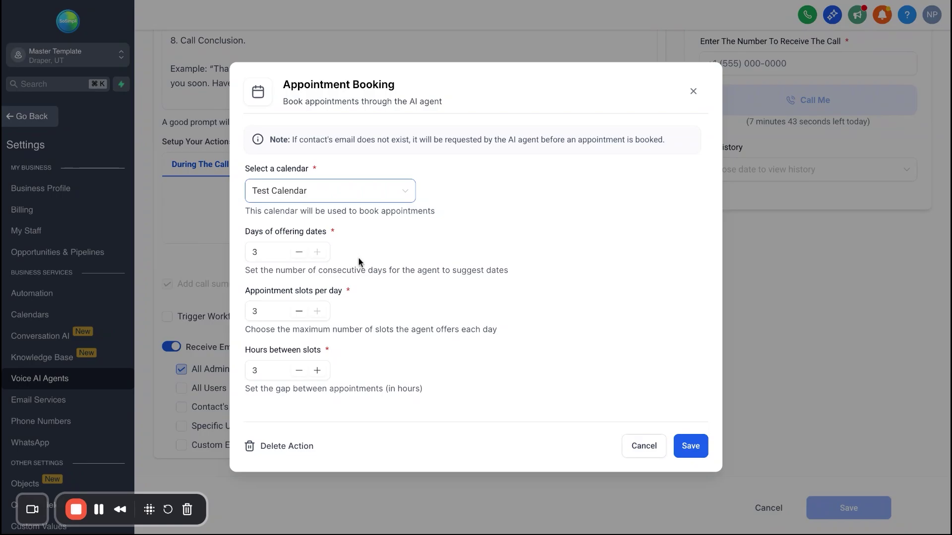
{"action": "left_click", "coordinate": [691, 447]}
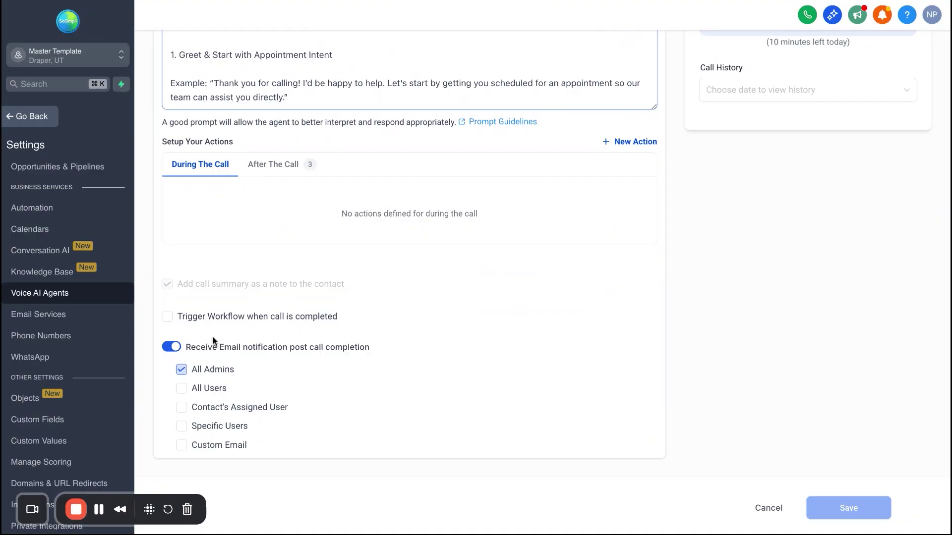
- Trigger the '7-Day [Location Name] Appointment Confirmation and Reminders' workflow when calls complete
{"action": "left_click", "coordinate": [167, 318]}
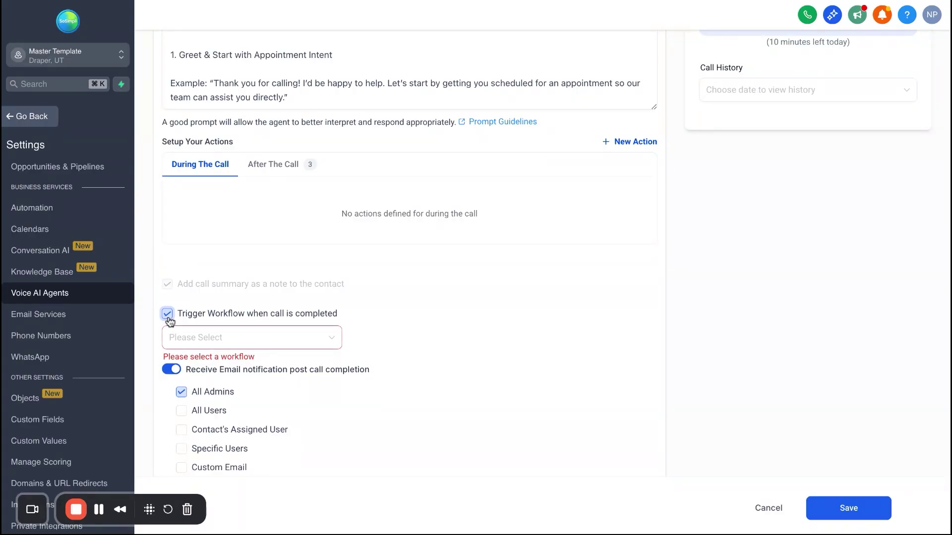
{"action": "left_click", "coordinate": [200, 336]}
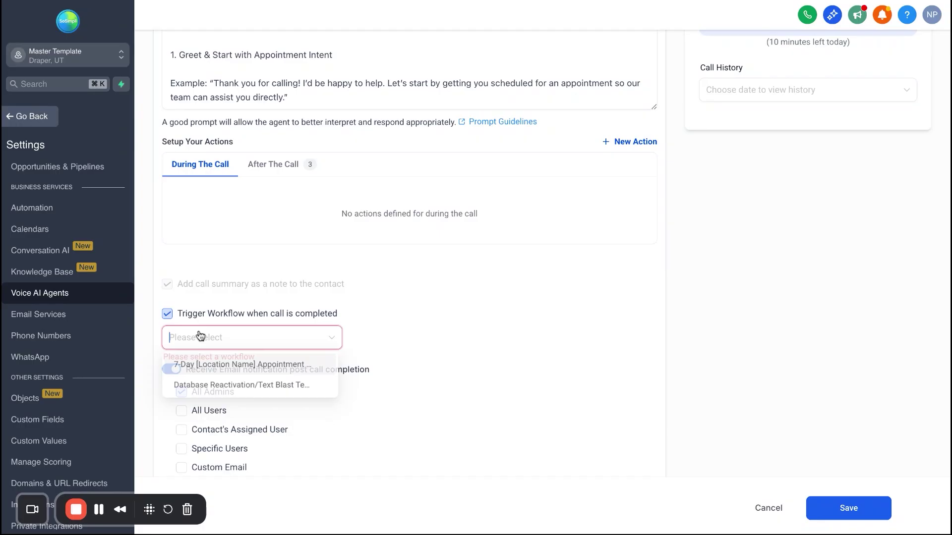
{"action": "left_click", "coordinate": [220, 365]}
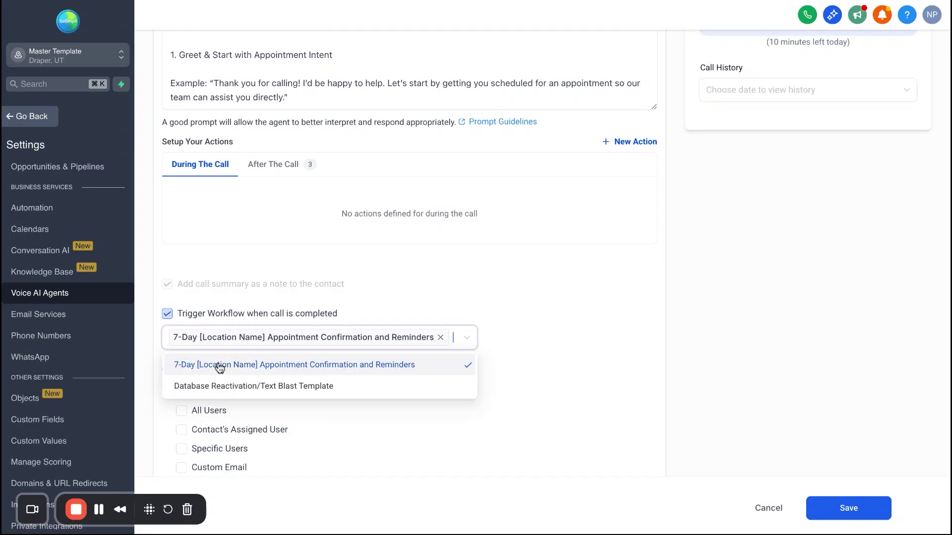
{"action": "left_click", "coordinate": [560, 324]}
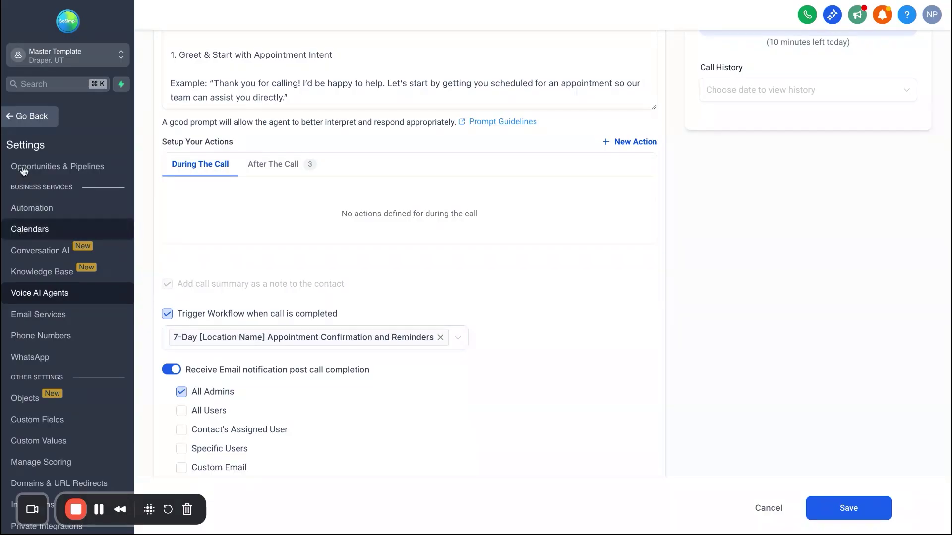
{"action": "left_click", "coordinate": [24, 119]}
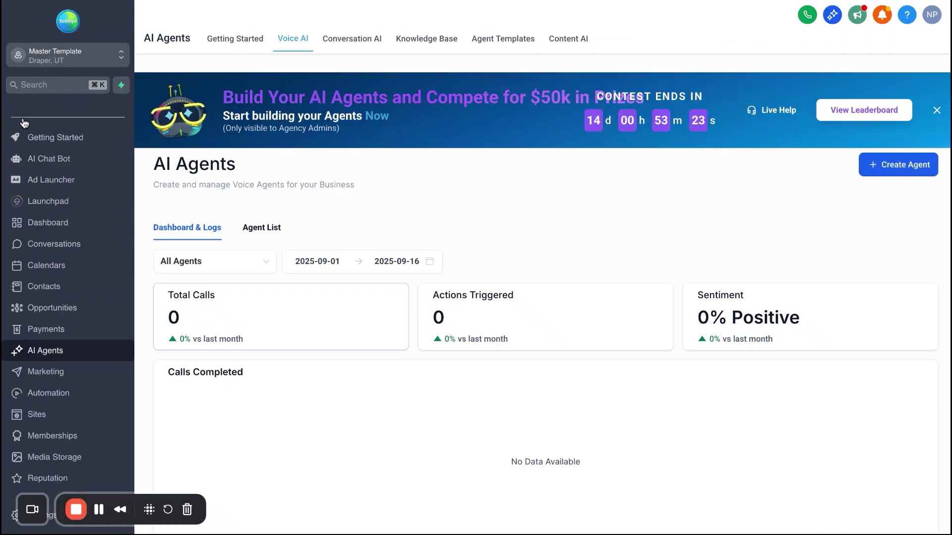
- Open the 'After They Book an Appointment' workflow folder to view the published 7-Day confirmation workflow
{"action": "left_click", "coordinate": [59, 394]}
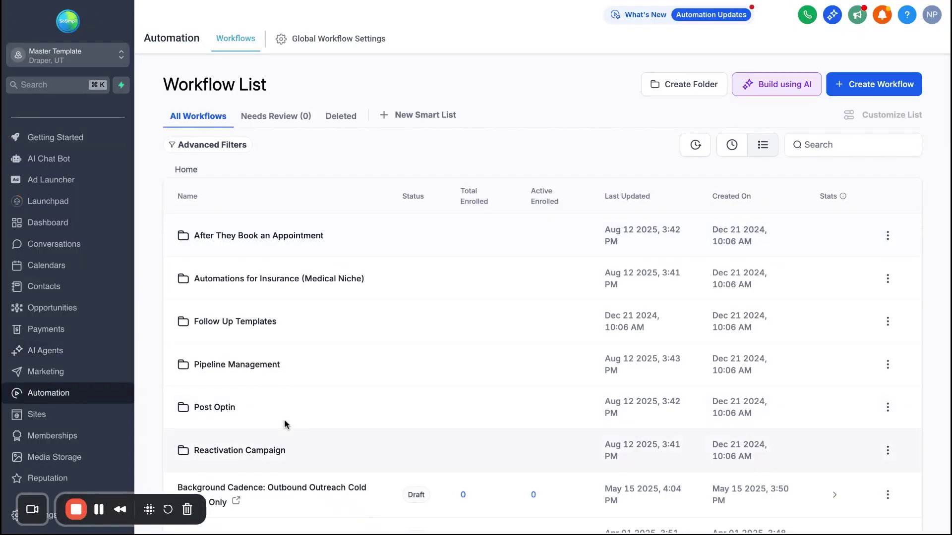
{"action": "scroll", "coordinate": [267, 252], "scroll_direction": "down", "scroll_amount": 4}
{"action": "scroll", "coordinate": [267, 253], "scroll_direction": "up", "scroll_amount": 4}
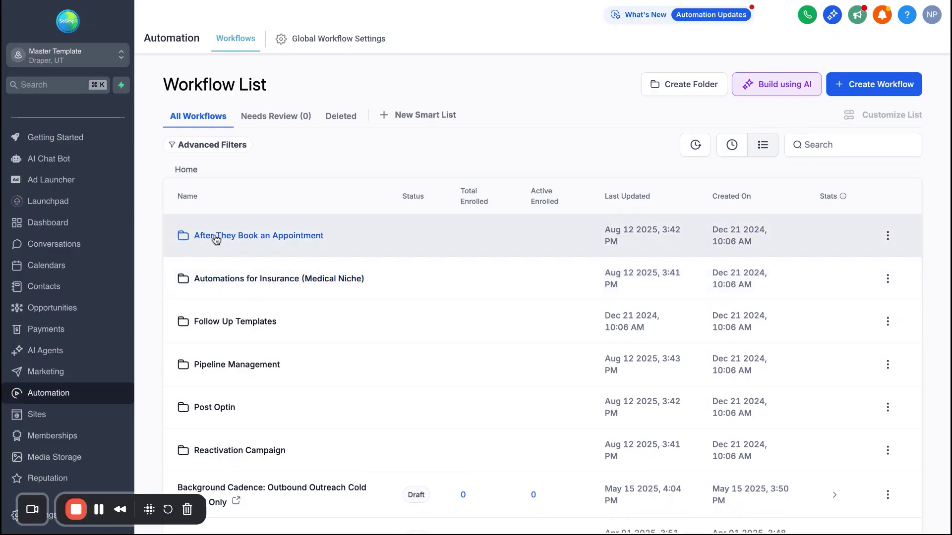
{"action": "left_click", "coordinate": [216, 238]}
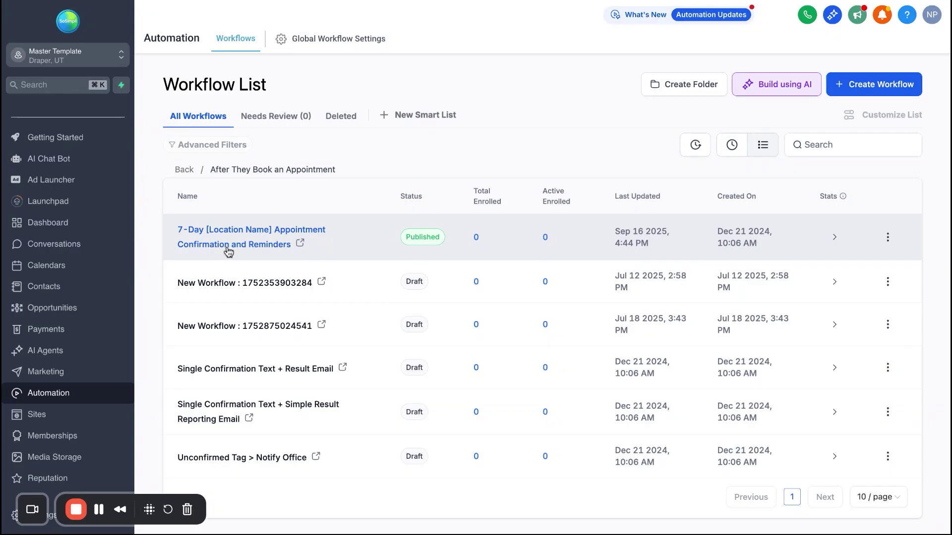
- Open the Karla agent from the Voice AI agent list
{"action": "left_click", "coordinate": [63, 352]}
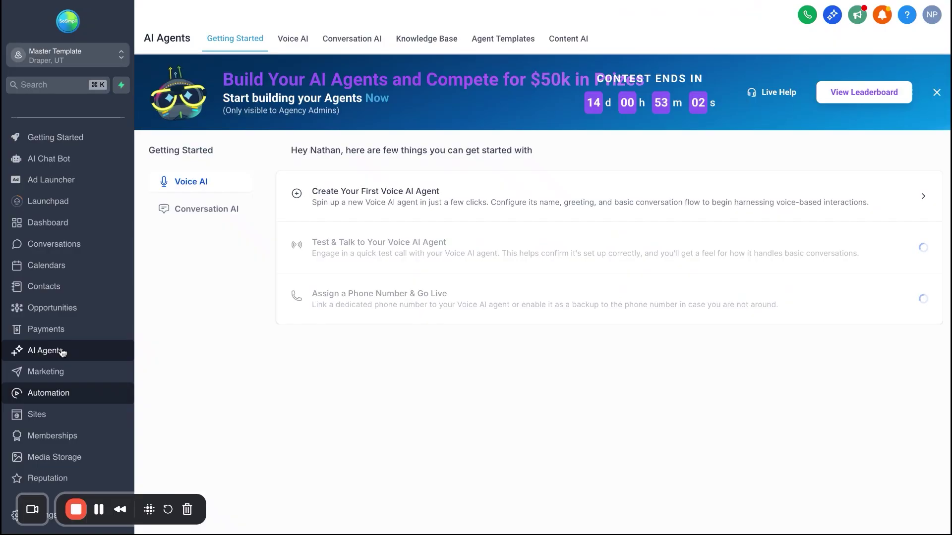
{"action": "left_click", "coordinate": [300, 40]}
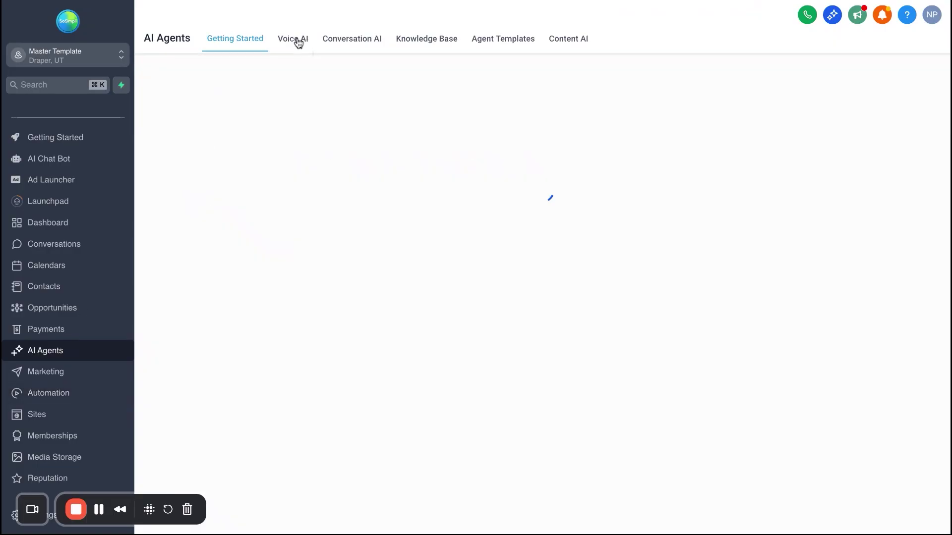
{"action": "left_click", "coordinate": [256, 233]}
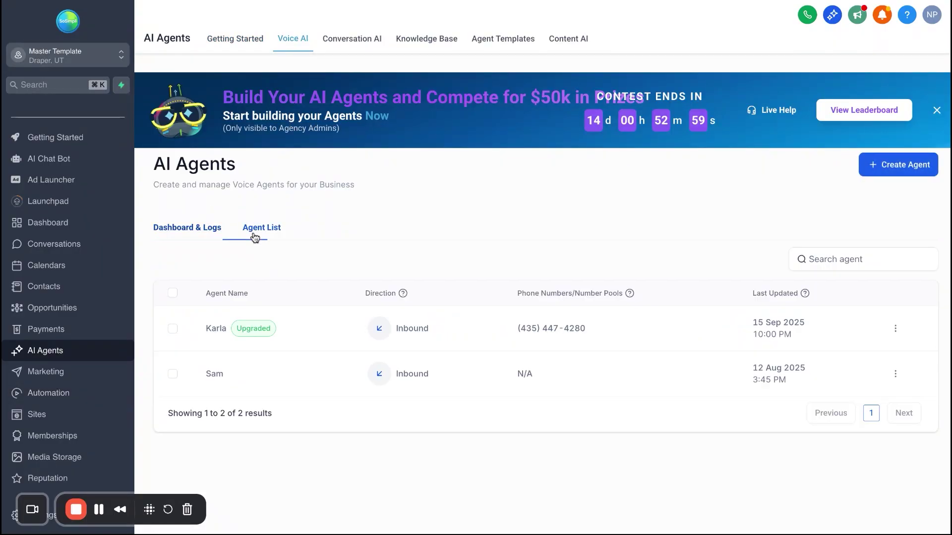
{"action": "left_click", "coordinate": [215, 331]}
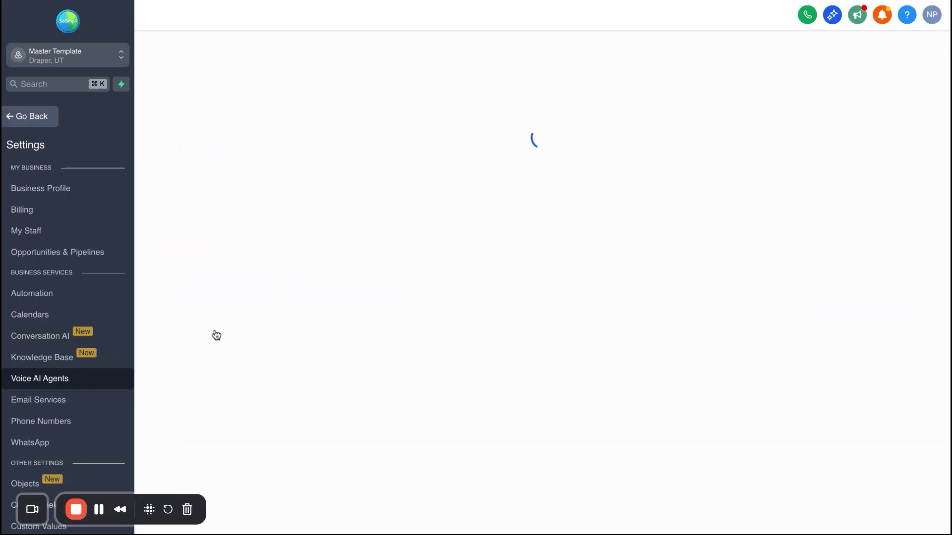
- Review Karla's Agent Goals prompt and actions, ending on the Phone & Availability tab
{"action": "left_click", "coordinate": [236, 130]}
{"action": "scroll", "coordinate": [238, 347], "scroll_direction": "down", "scroll_amount": 8}
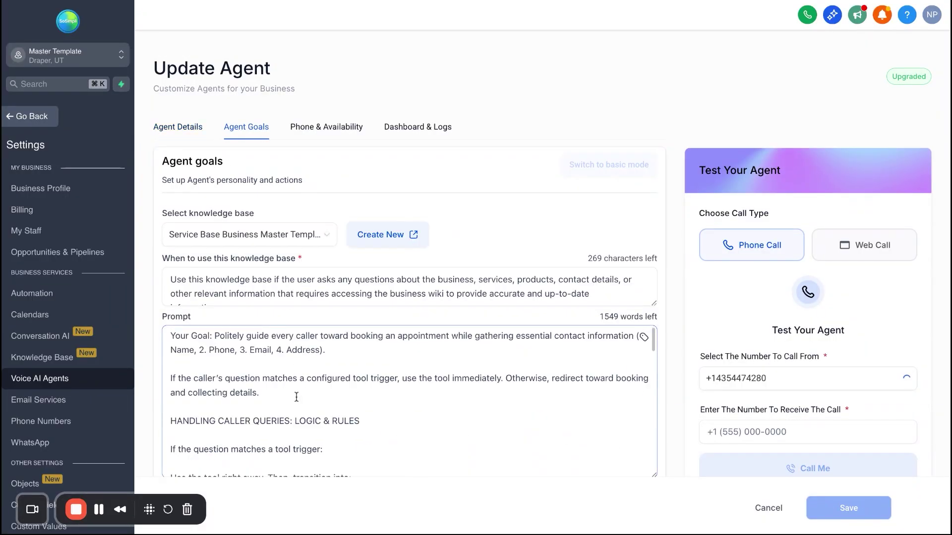
{"action": "scroll", "coordinate": [299, 241], "scroll_direction": "down", "scroll_amount": 5}
{"action": "scroll", "coordinate": [302, 228], "scroll_direction": "down", "scroll_amount": 2}
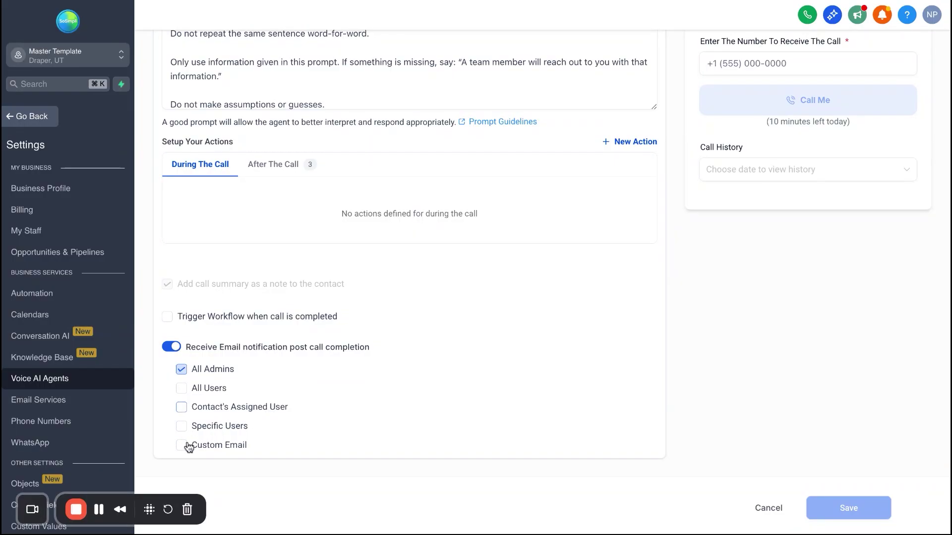
{"action": "scroll", "coordinate": [358, 379], "scroll_direction": "up", "scroll_amount": 7}
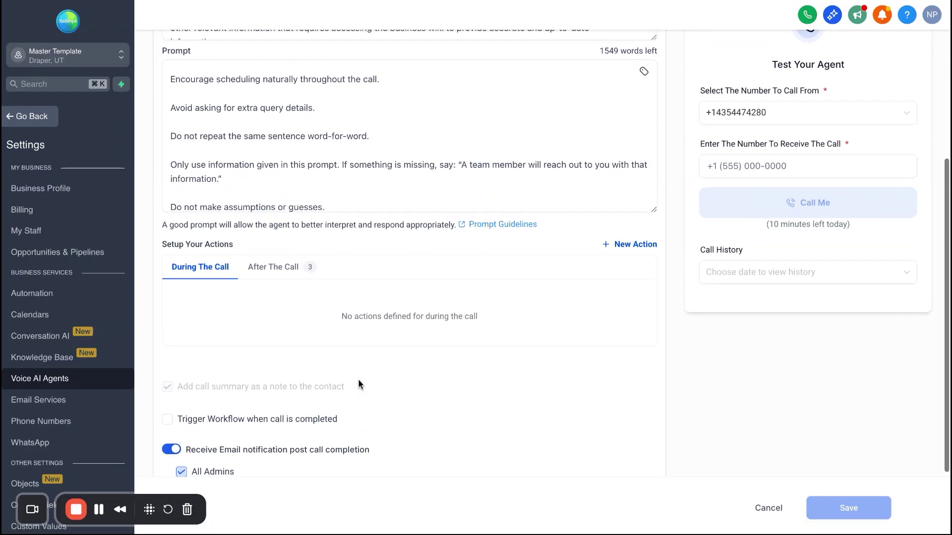
{"action": "scroll", "coordinate": [358, 362], "scroll_direction": "up", "scroll_amount": 5}
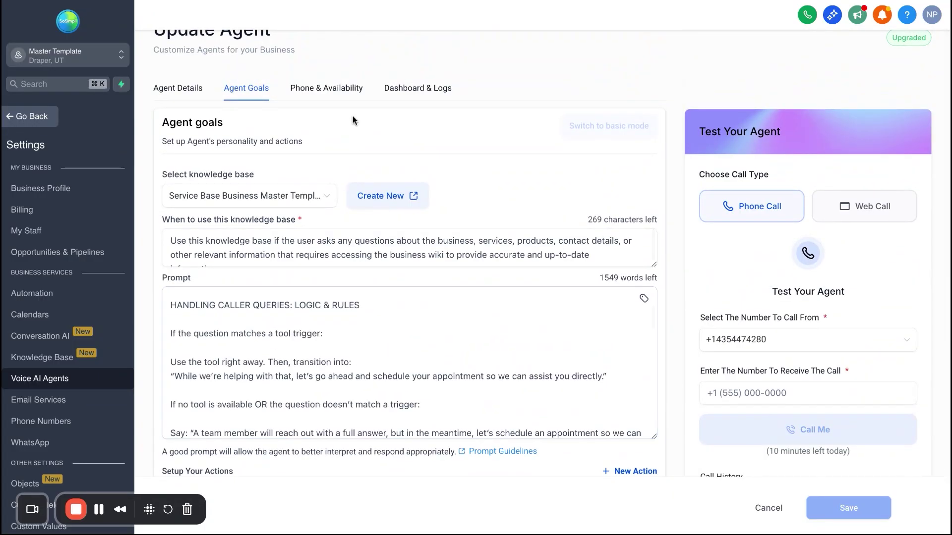
{"action": "left_click", "coordinate": [332, 93]}
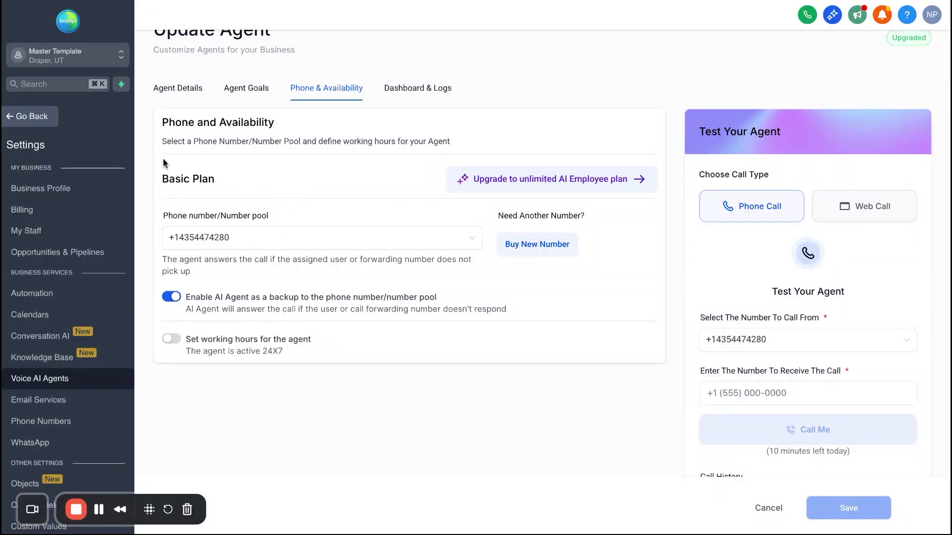
- Go to Settings > Phone Numbers and bring up the Add Number options
{"action": "left_click", "coordinate": [30, 116]}
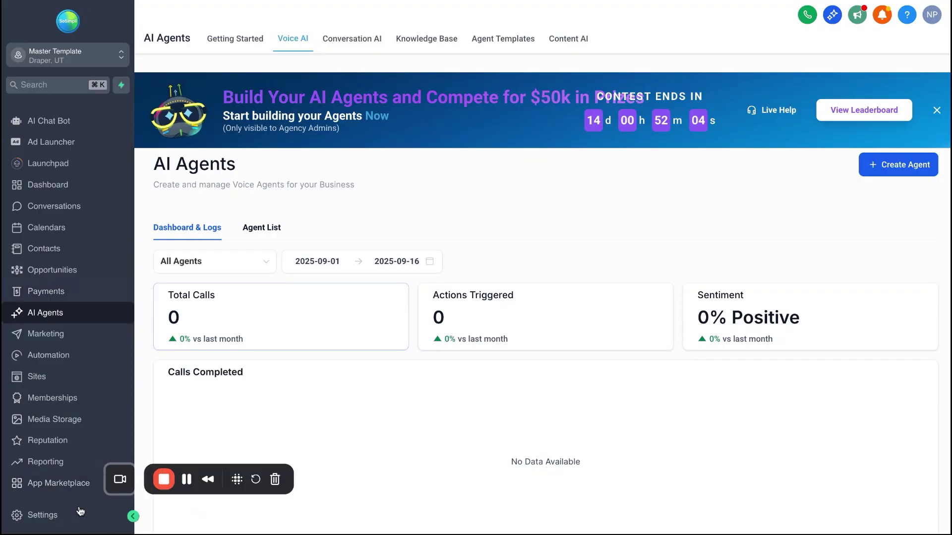
{"action": "left_click", "coordinate": [45, 515]}
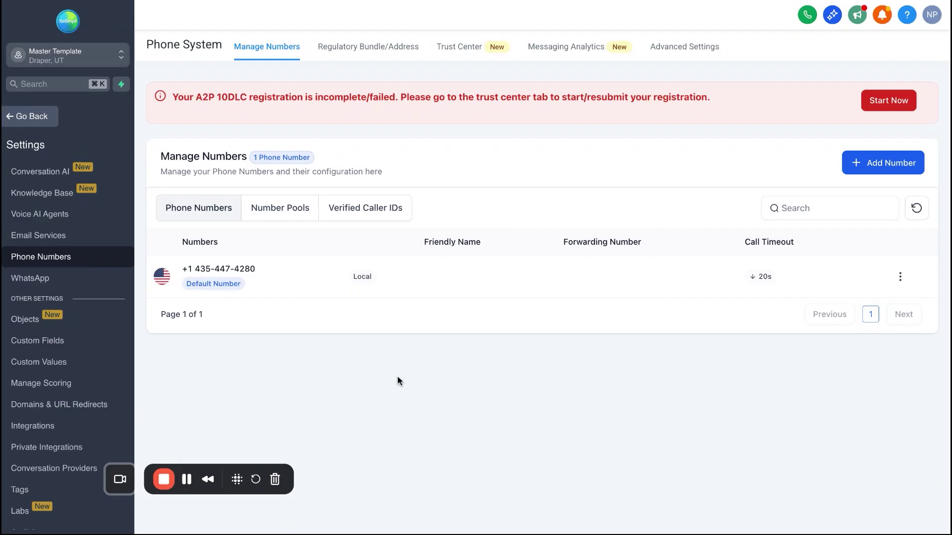
{"action": "left_click", "coordinate": [865, 165]}
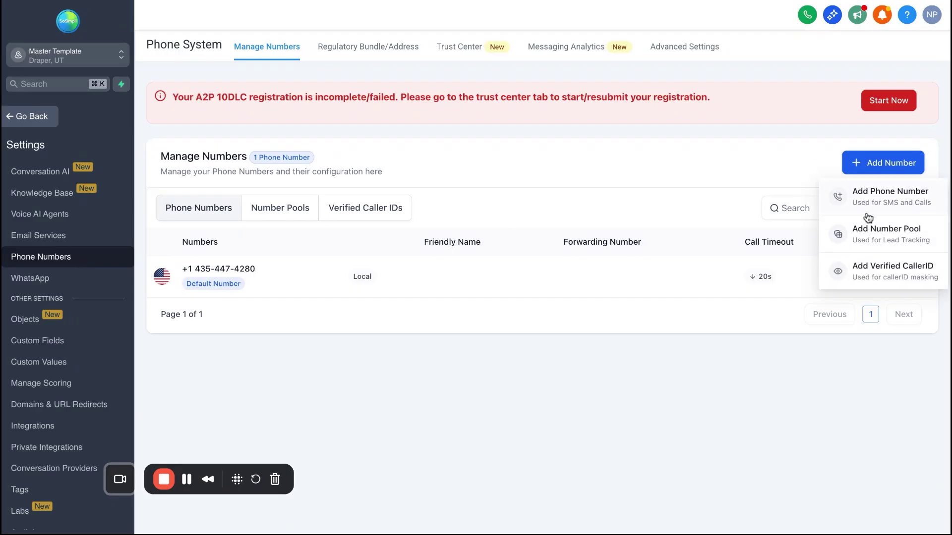
- Search local numbers starting with 650, excluding toll-free, then close without purchasing
{"action": "left_click", "coordinate": [871, 198]}
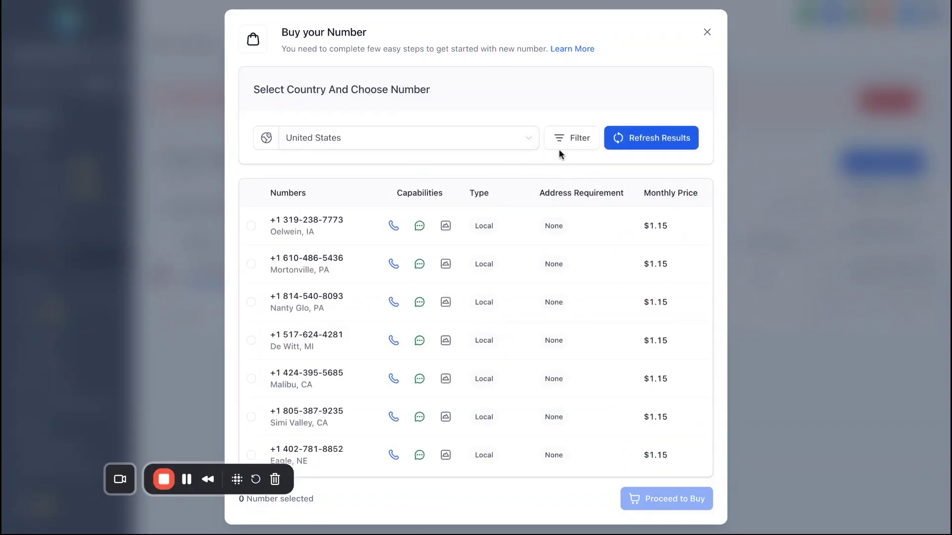
{"action": "left_click", "coordinate": [562, 148]}
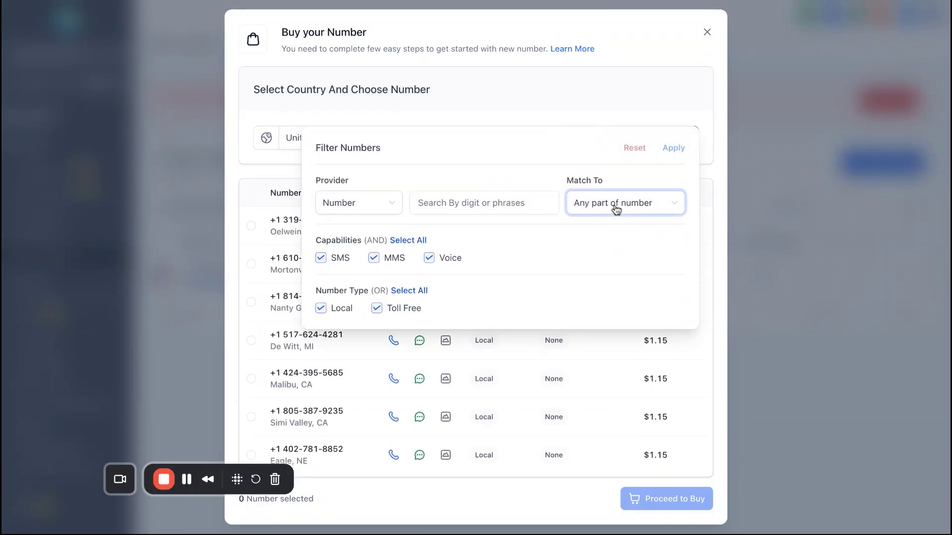
{"action": "left_click", "coordinate": [590, 204]}
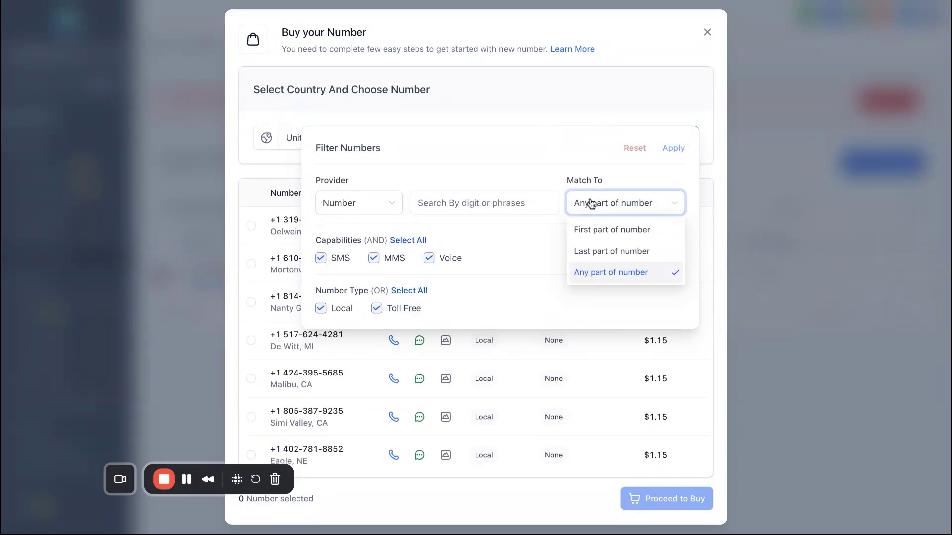
{"action": "left_click", "coordinate": [602, 243]}
{"action": "left_click", "coordinate": [457, 203]}
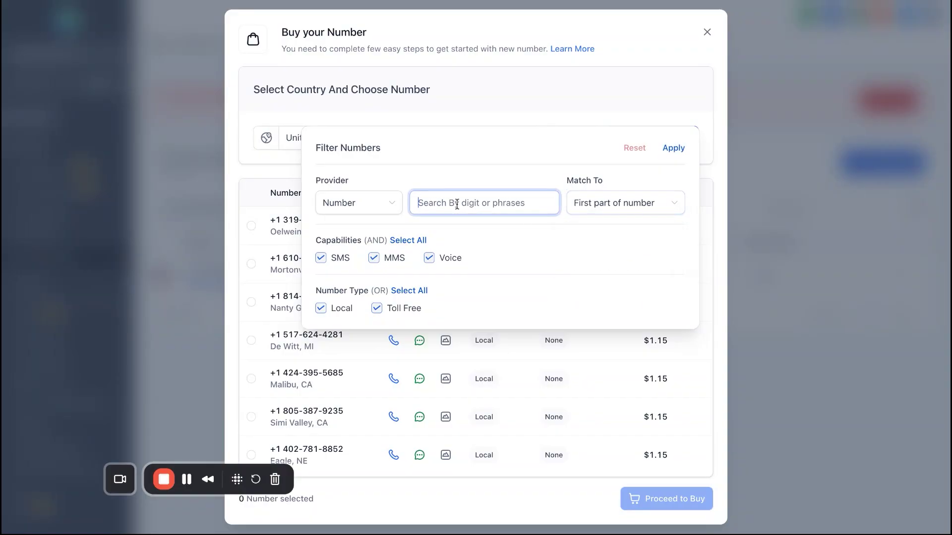
{"action": "type", "text": "650"}
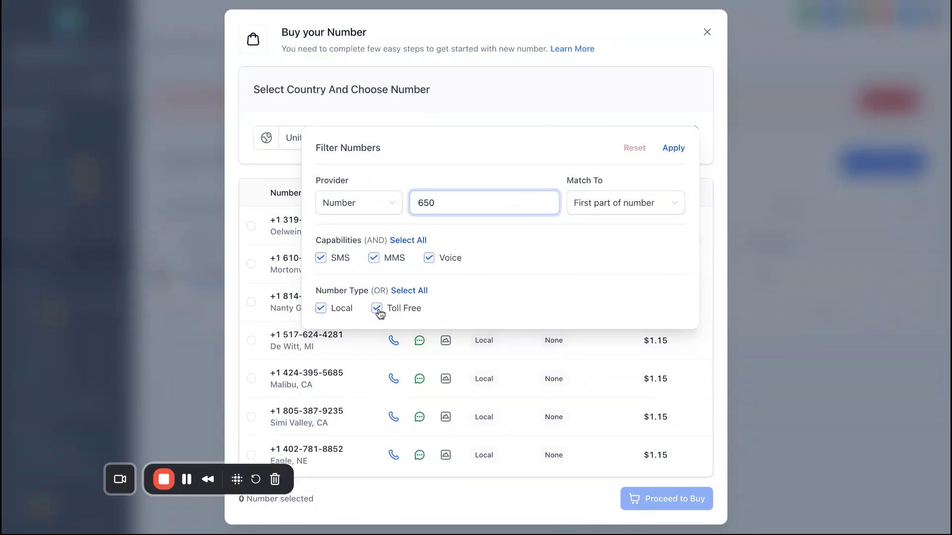
{"action": "left_click", "coordinate": [376, 308]}
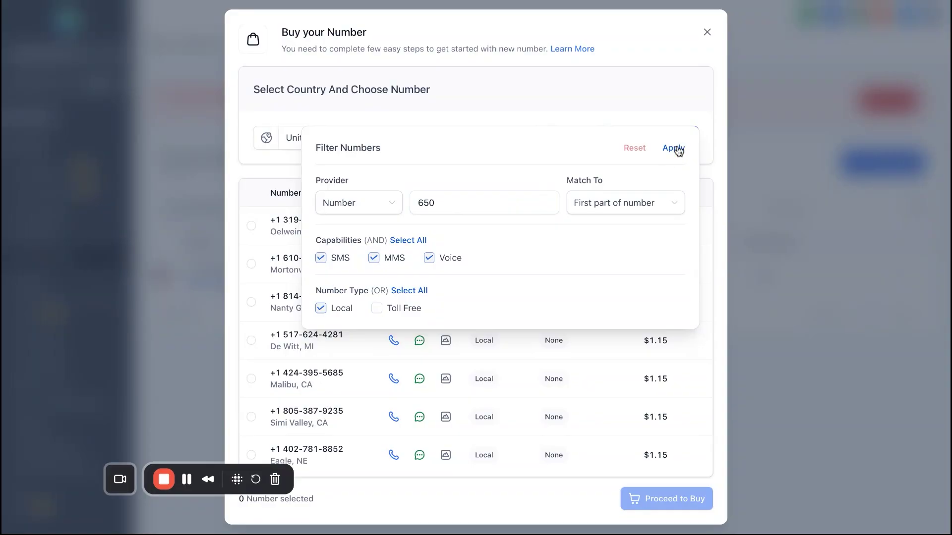
{"action": "left_click", "coordinate": [679, 147]}
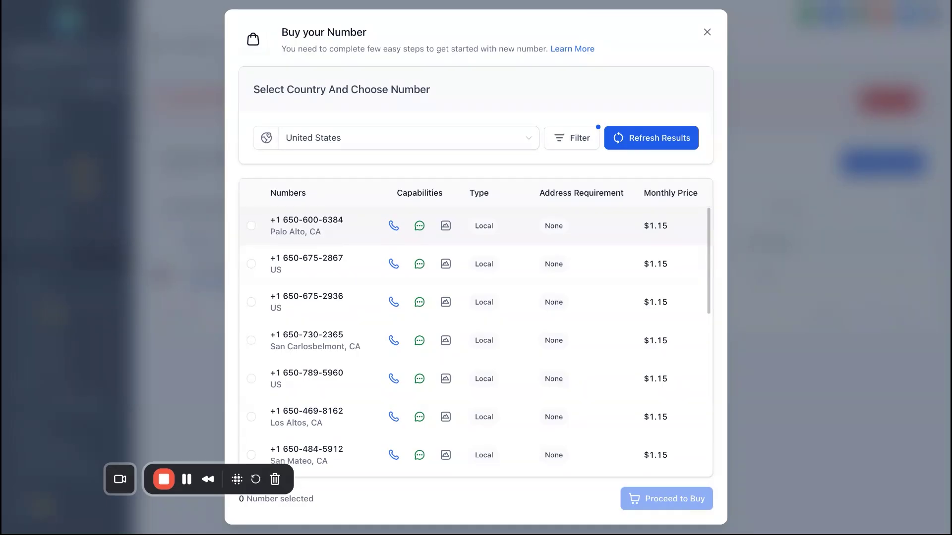
{"action": "left_click", "coordinate": [707, 32]}
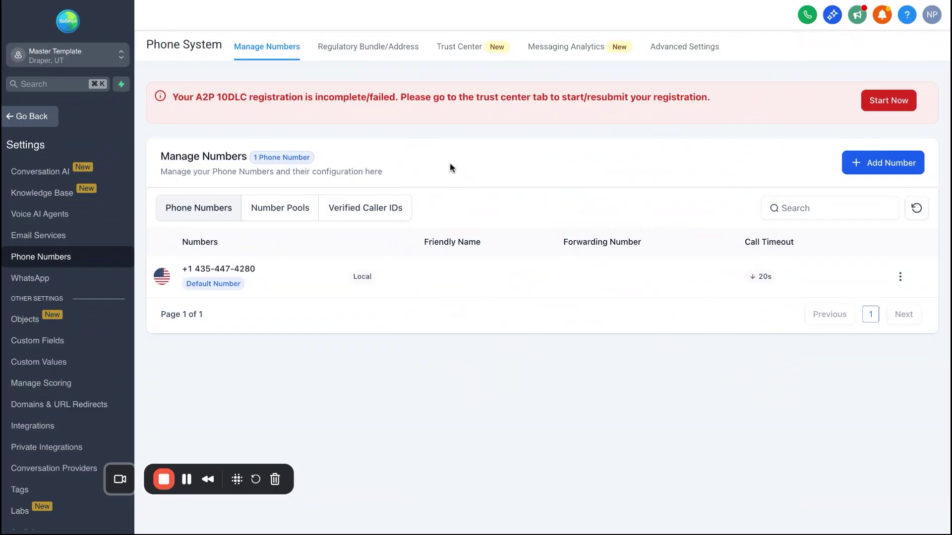
{"action": "left_click_drag", "start_coordinate": [174, 95], "coordinate": [285, 98]}
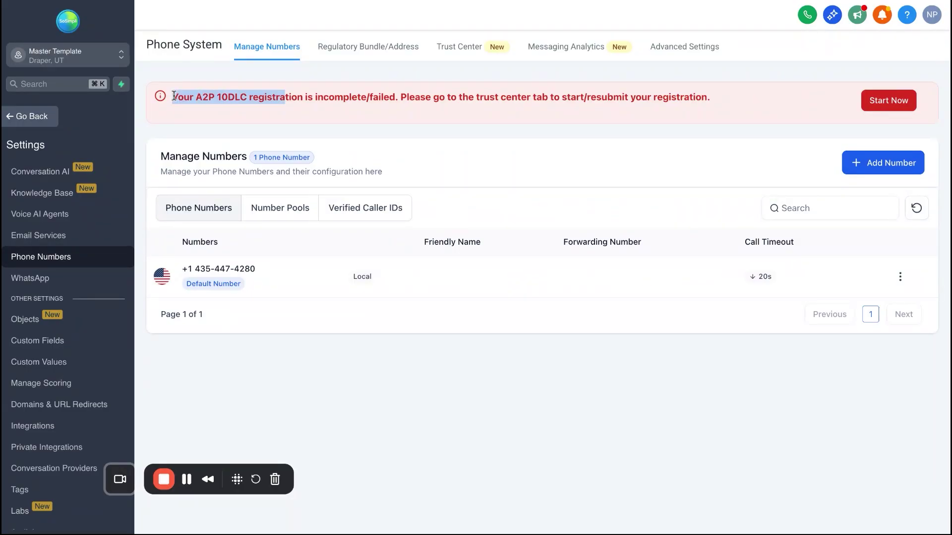
{"action": "left_click", "coordinate": [345, 119]}
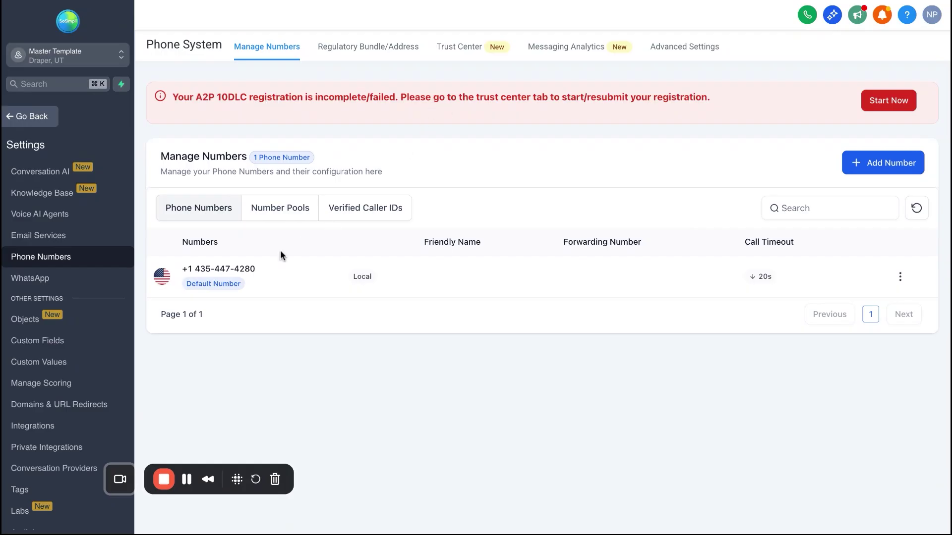
{"action": "left_click", "coordinate": [30, 117]}
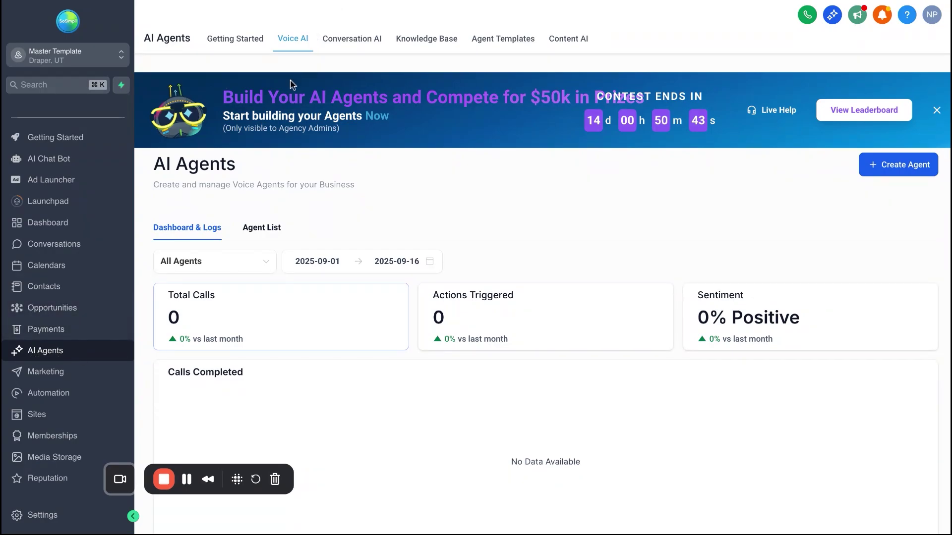
- Reopen Karla from the agent list on its Phone & Availability tab with AI backup enabled
{"action": "left_click", "coordinate": [272, 229]}
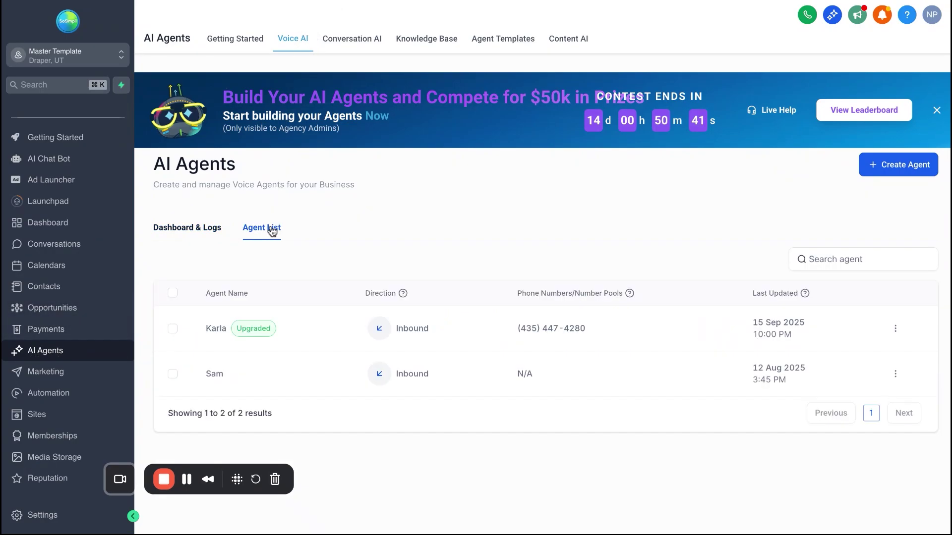
{"action": "left_click", "coordinate": [212, 330]}
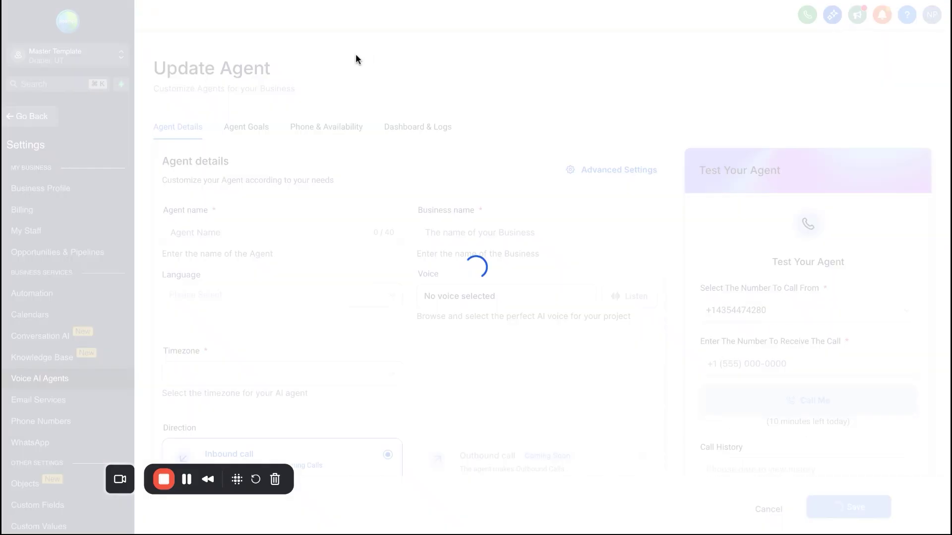
{"action": "left_click", "coordinate": [332, 129]}
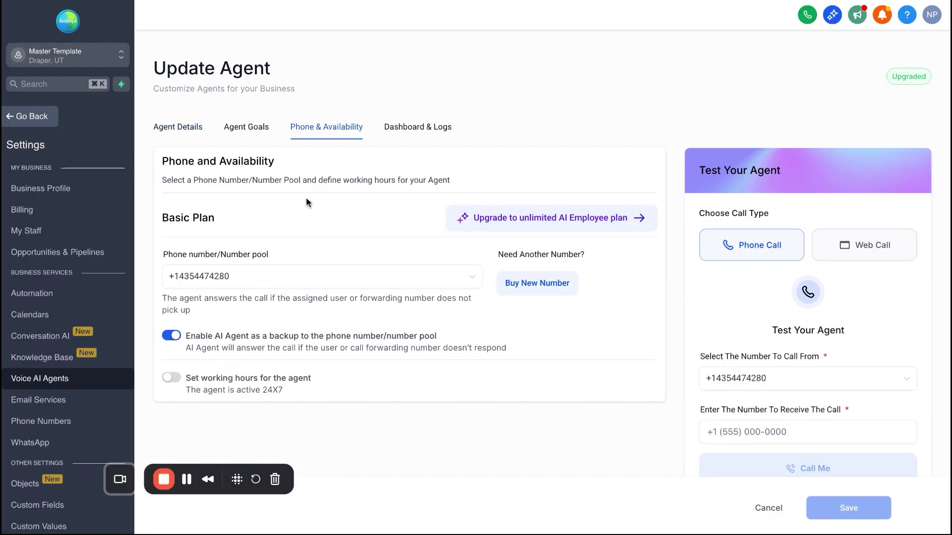
{"action": "scroll", "coordinate": [305, 197], "scroll_direction": "down", "scroll_amount": 2}
{"action": "scroll", "coordinate": [269, 284], "scroll_direction": "up", "scroll_amount": 1}
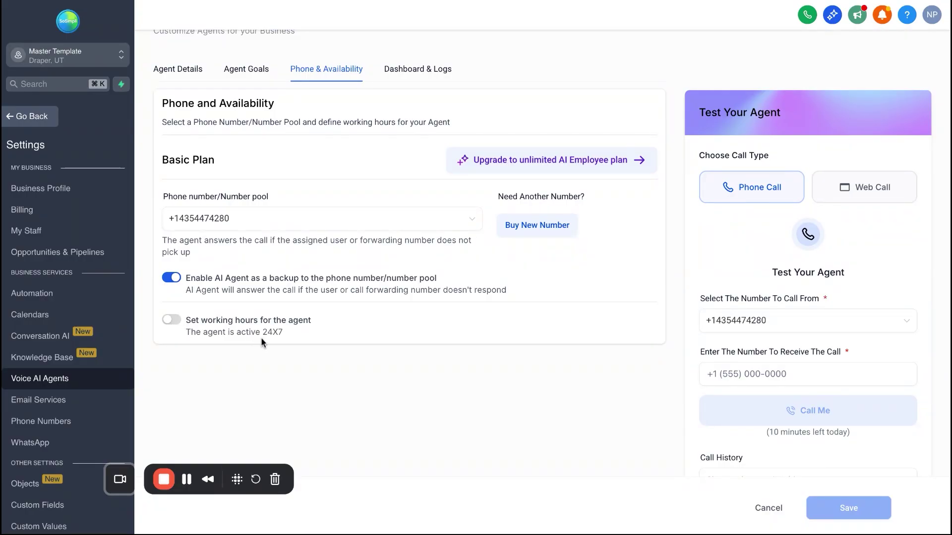
{"action": "left_click", "coordinate": [166, 323]}
{"action": "left_click", "coordinate": [166, 323]}
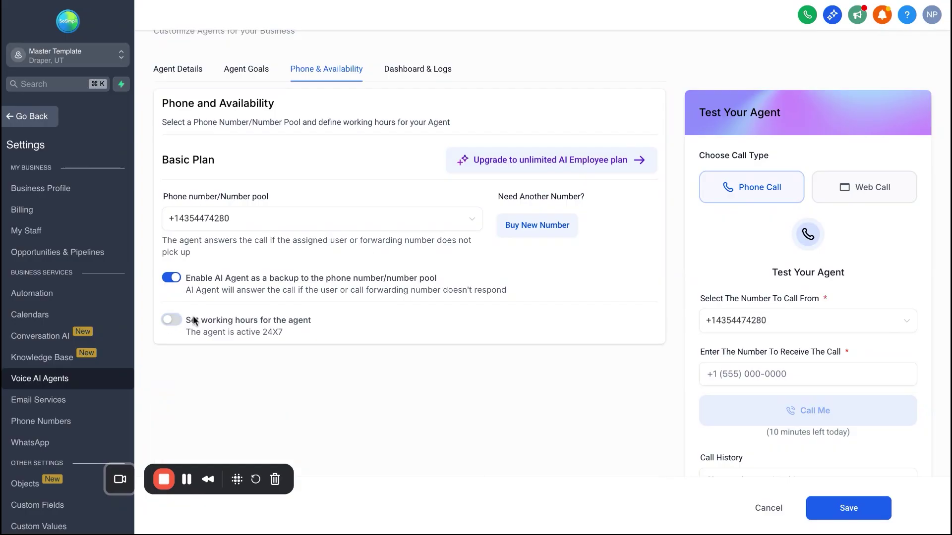
{"action": "left_click", "coordinate": [172, 322]}
{"action": "scroll", "coordinate": [222, 356], "scroll_direction": "down", "scroll_amount": 1}
{"action": "scroll", "coordinate": [221, 355], "scroll_direction": "down", "scroll_amount": 2}
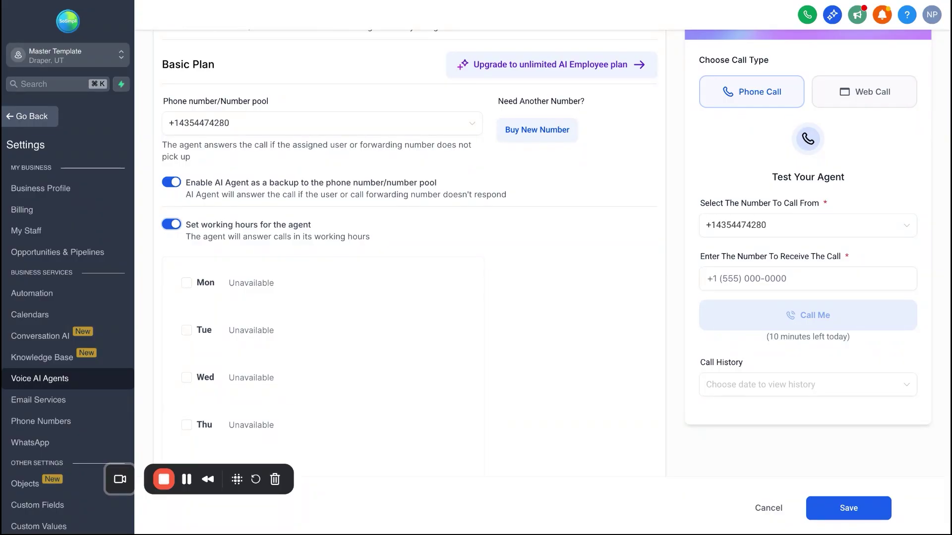
{"action": "left_click", "coordinate": [171, 224]}
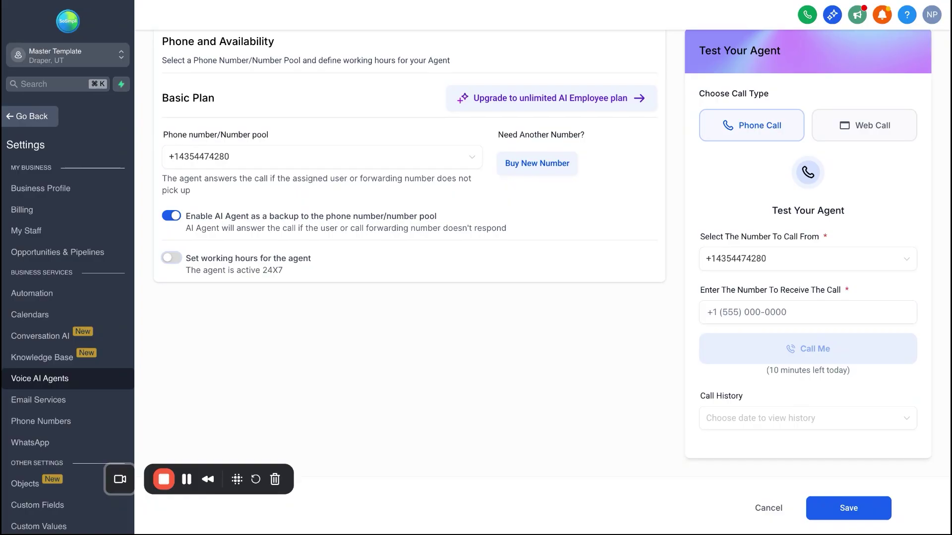
{"action": "scroll", "coordinate": [315, 306], "scroll_direction": "up", "scroll_amount": 2}
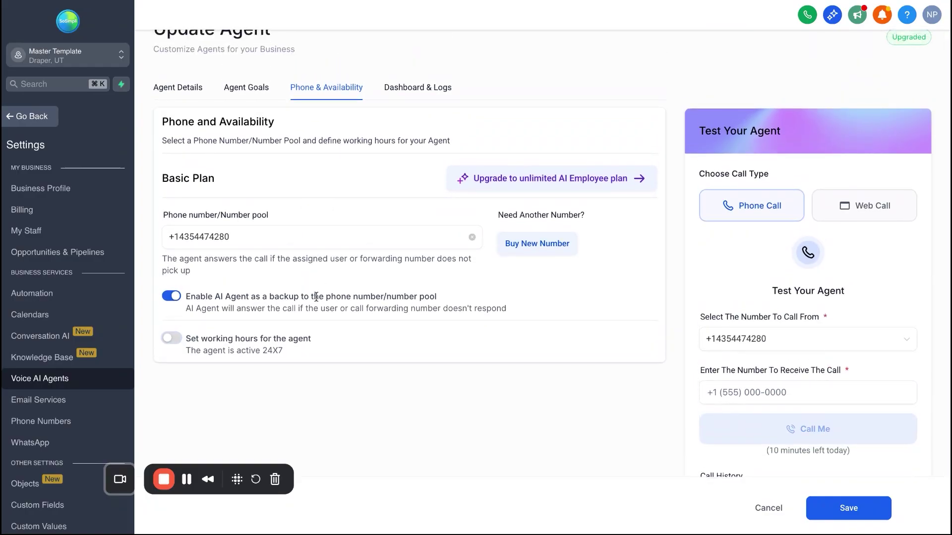